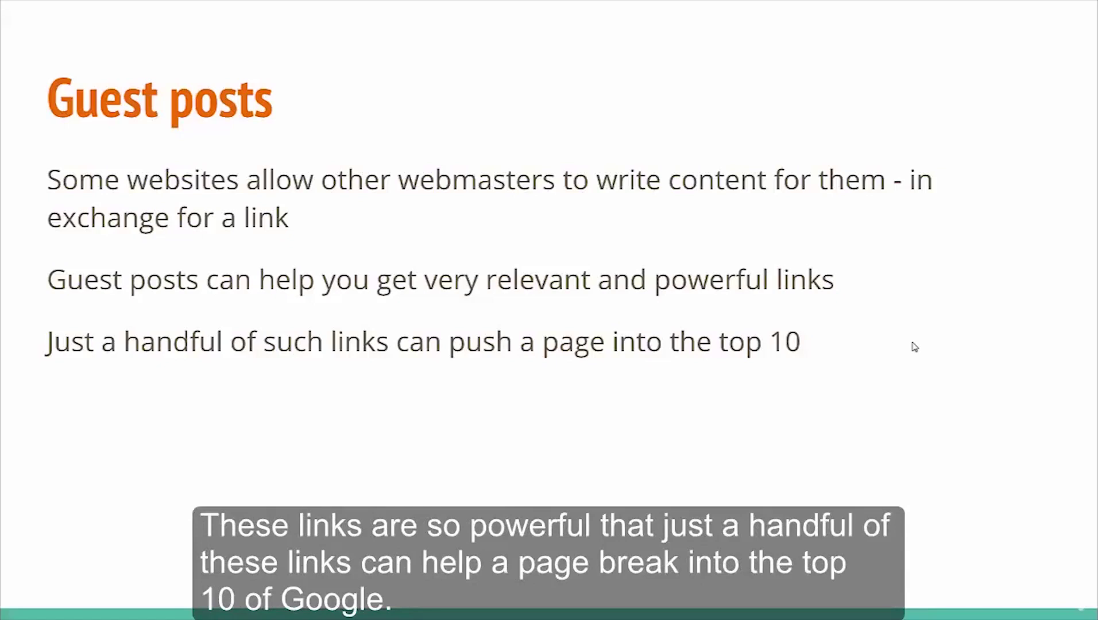
pyautogui.click(700, 445)
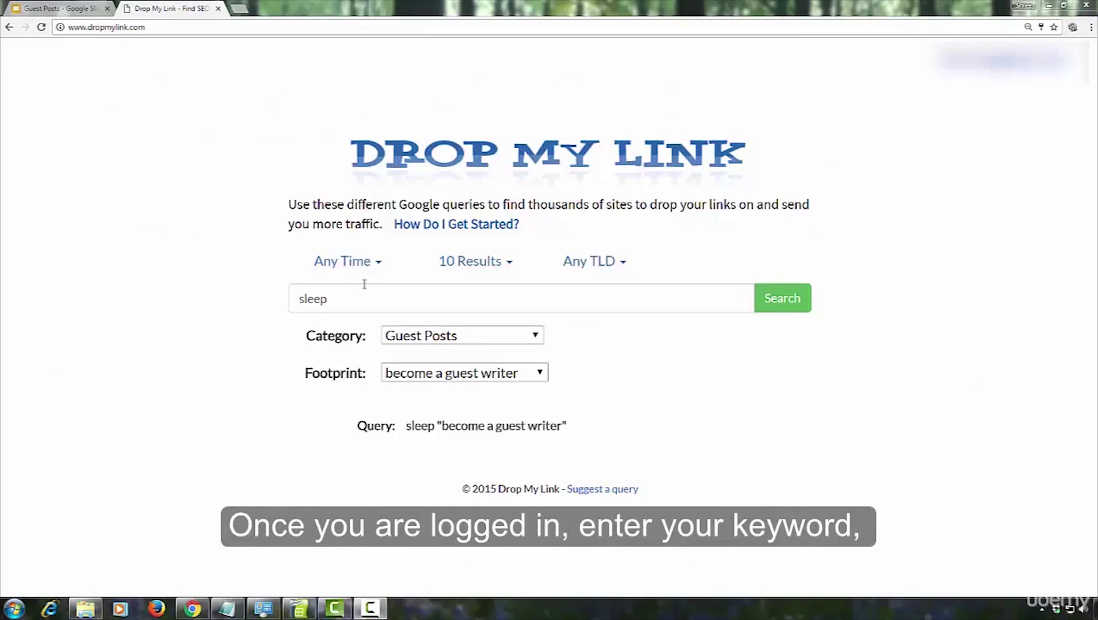
pyautogui.doubleClick(303, 299)
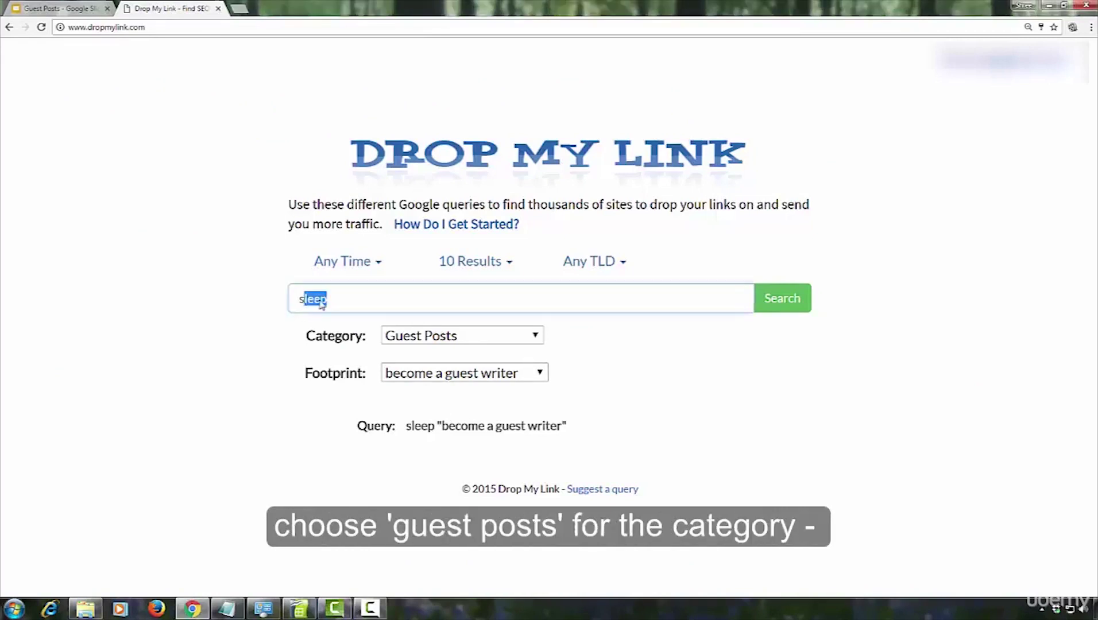
pyautogui.click(534, 335)
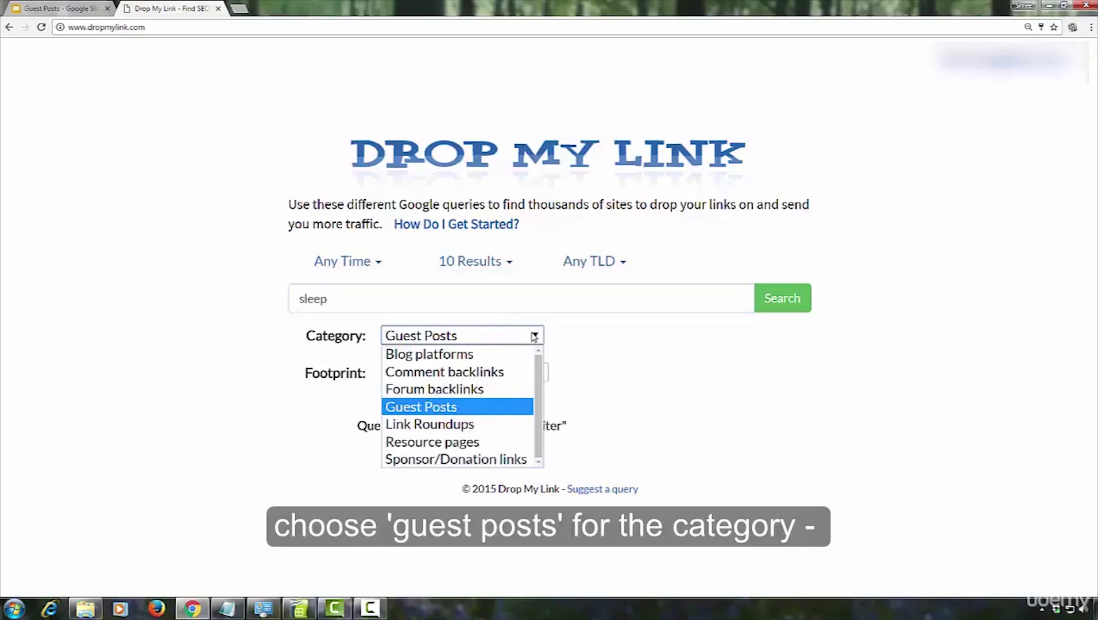
pyautogui.click(535, 335)
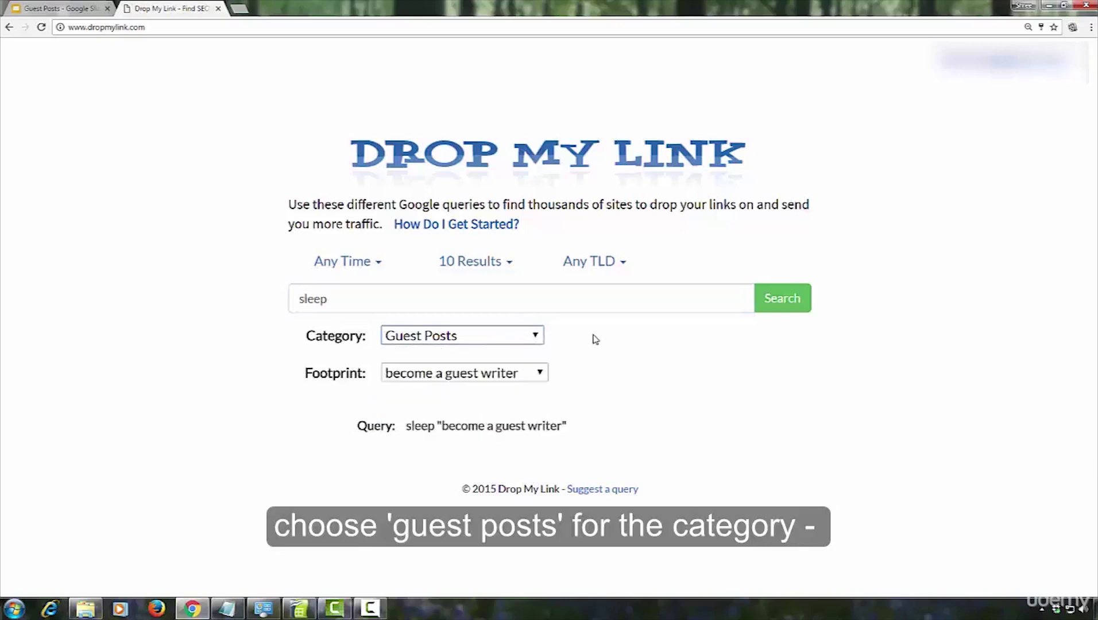
pyautogui.click(540, 373)
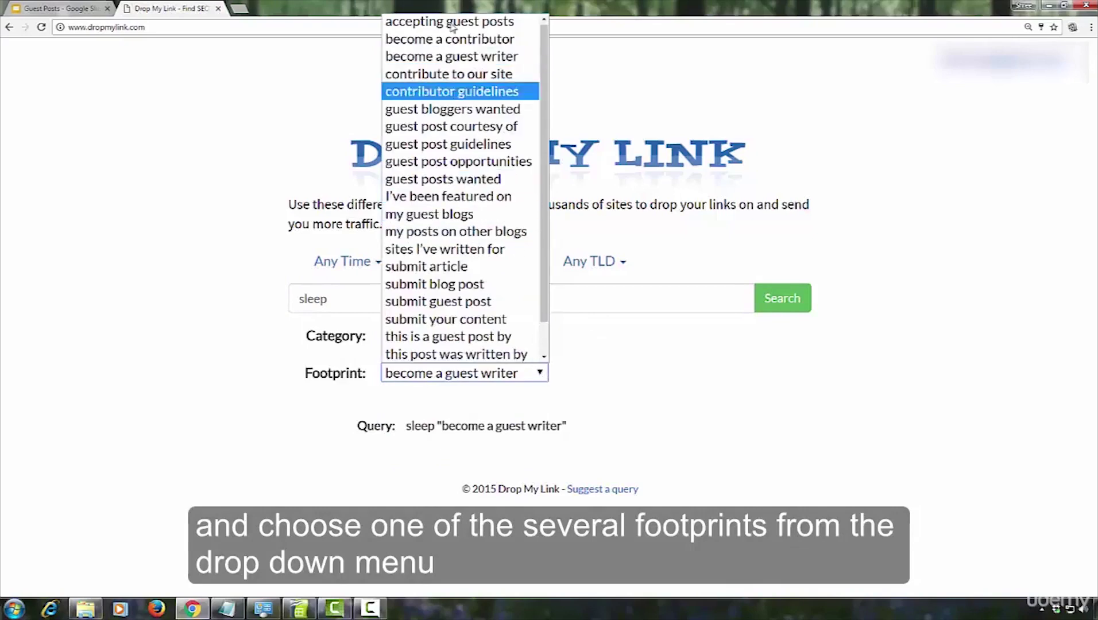
pyautogui.click(767, 326)
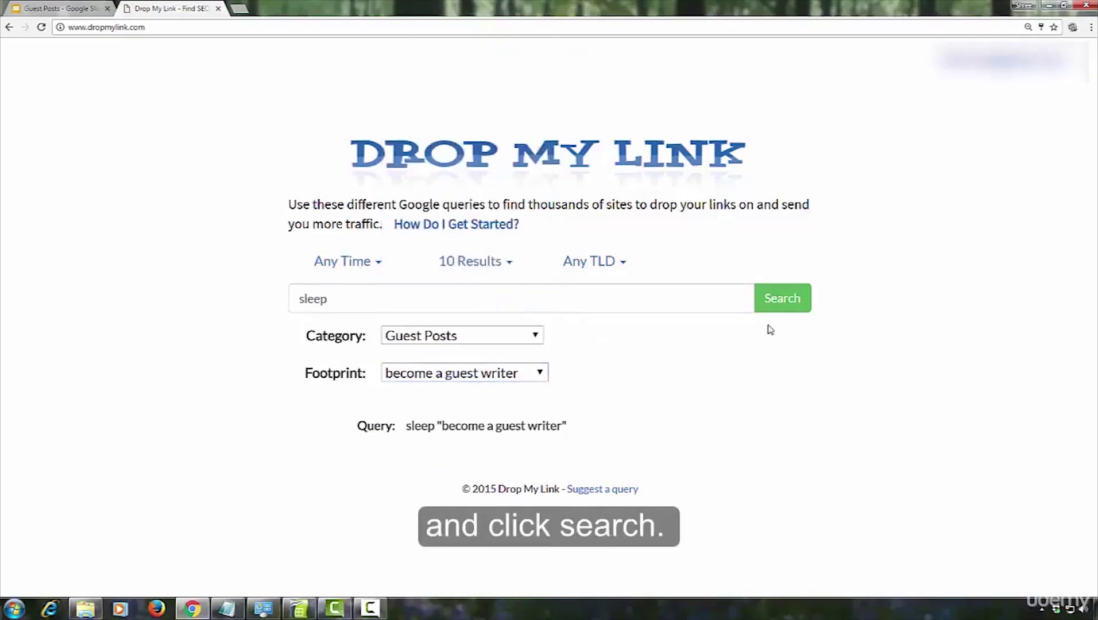
# Step: Run the sleep "become a guest writer" query from Drop My Link and scan the Google results
pyautogui.click(780, 304)
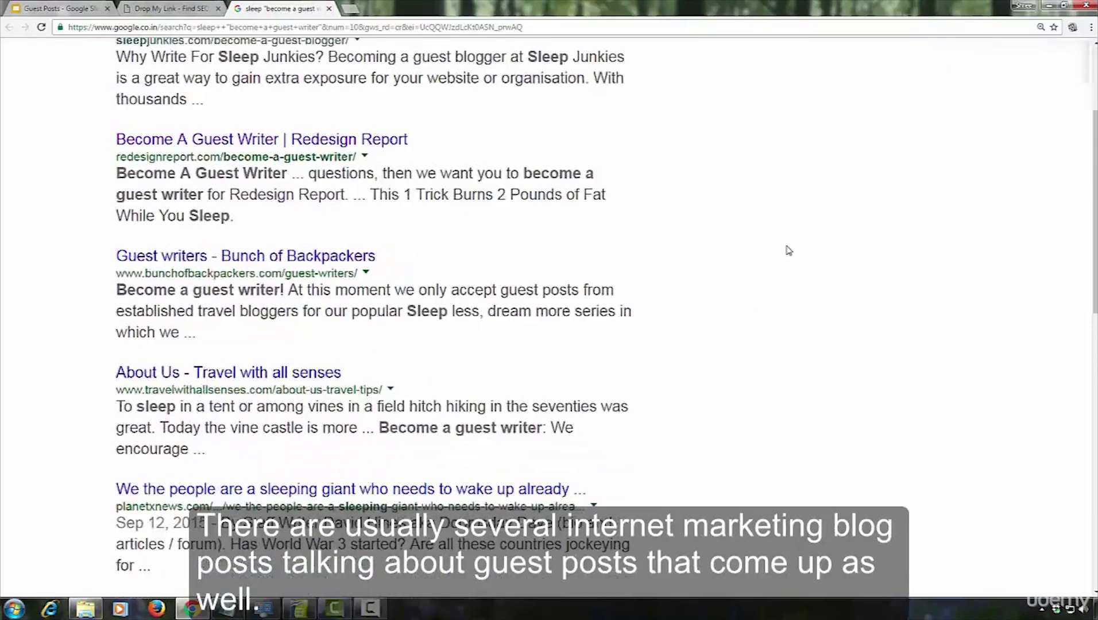
pyautogui.scroll(-5, 788, 251)
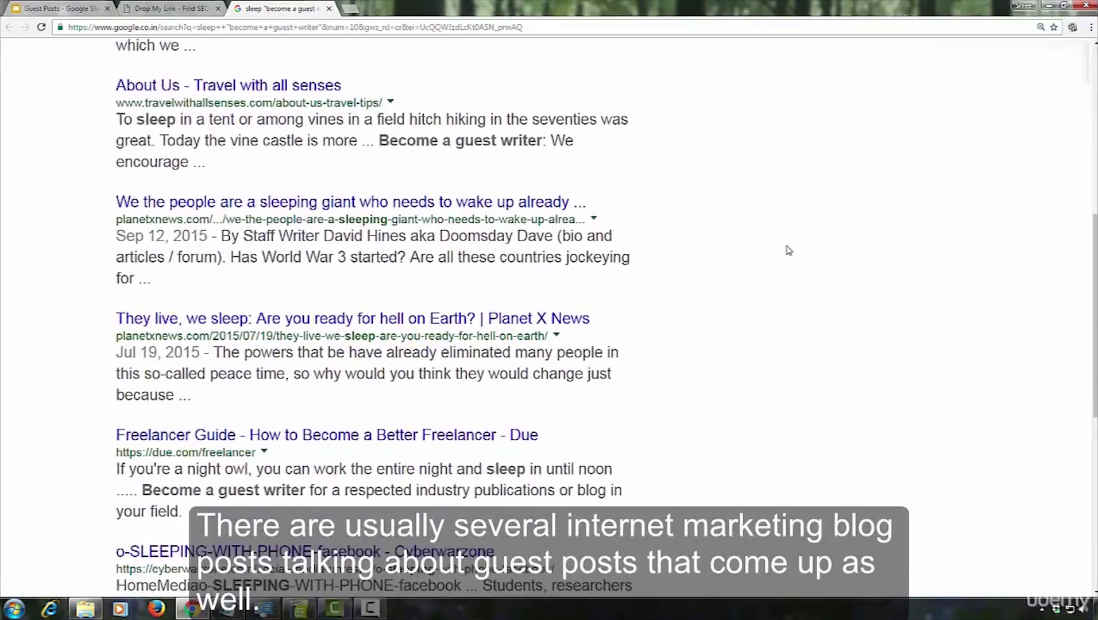
pyautogui.scroll(-2, 788, 251)
pyautogui.scroll(6, 788, 251)
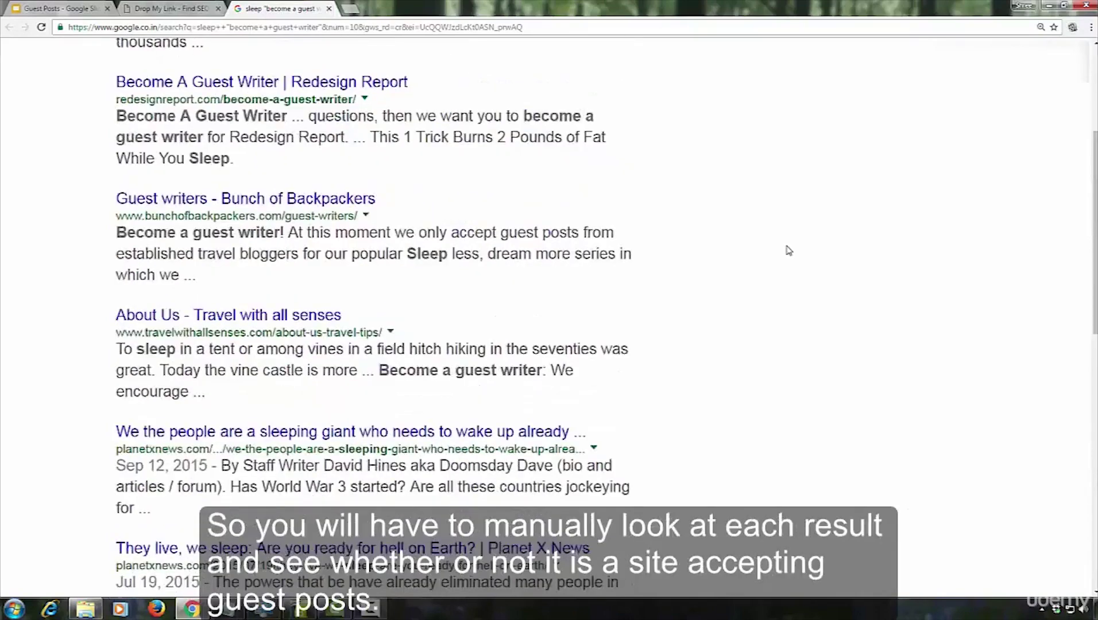
pyautogui.scroll(-6, 788, 250)
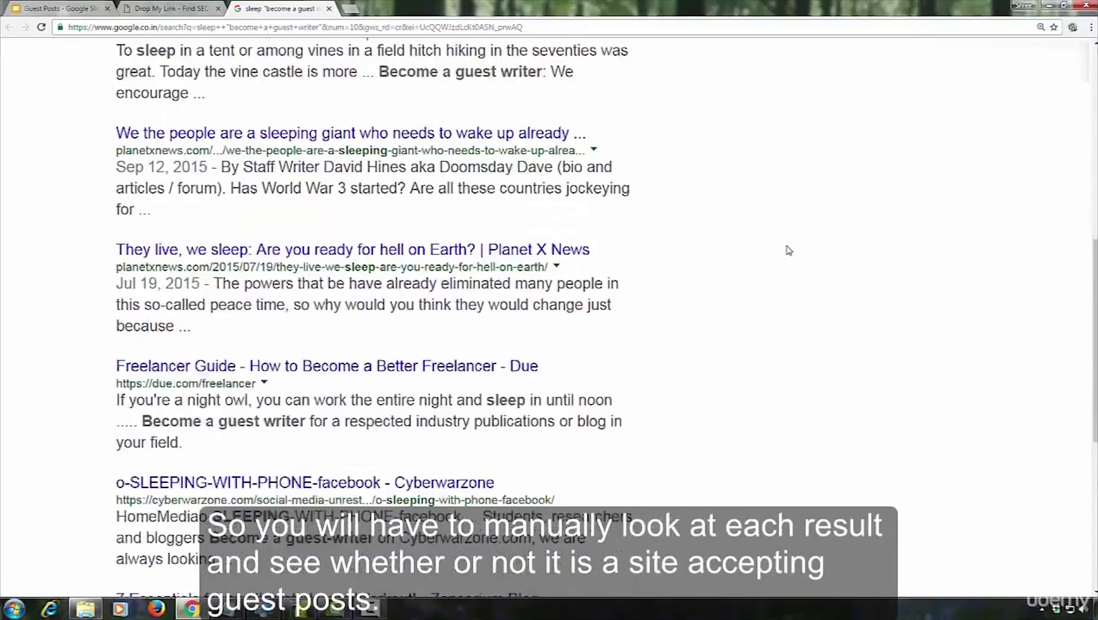
pyautogui.scroll(-4, 788, 250)
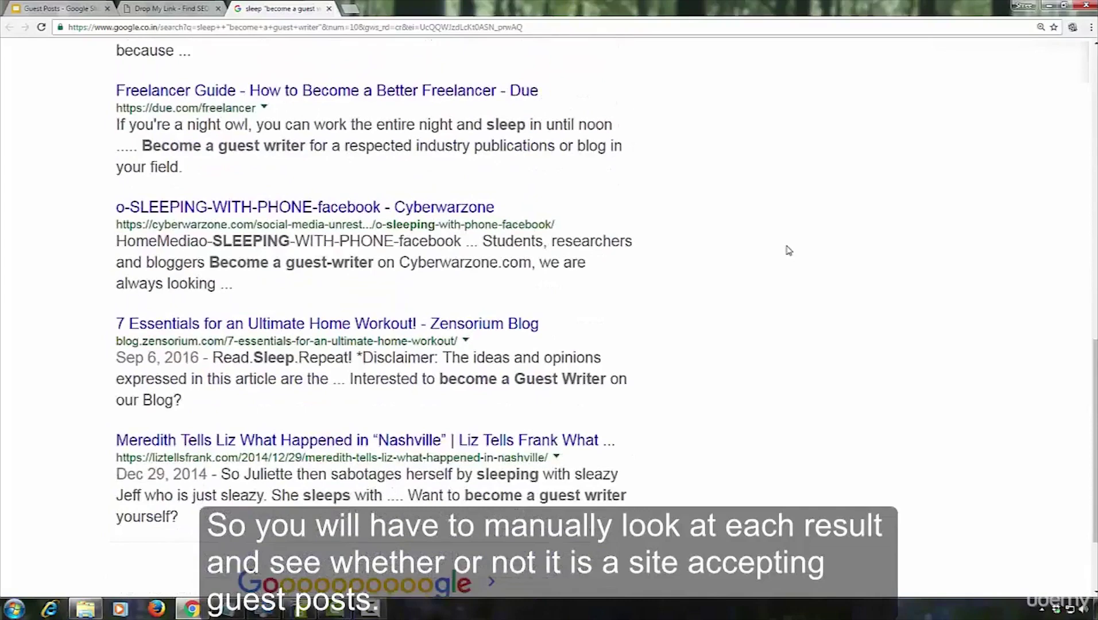
pyautogui.scroll(-2, 788, 251)
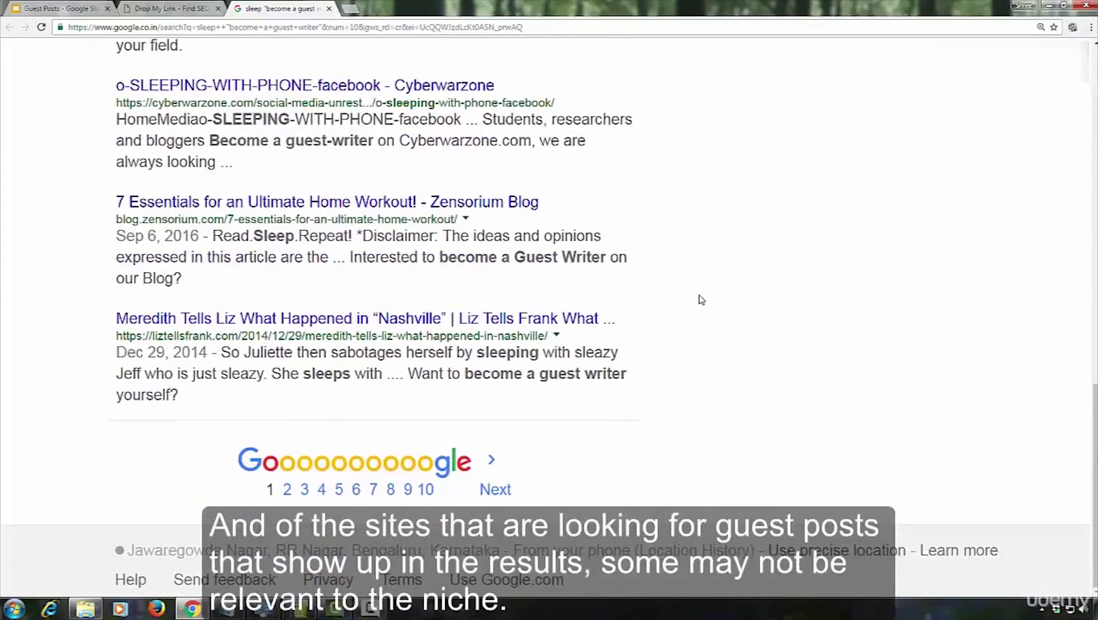
pyautogui.scroll(2, 702, 300)
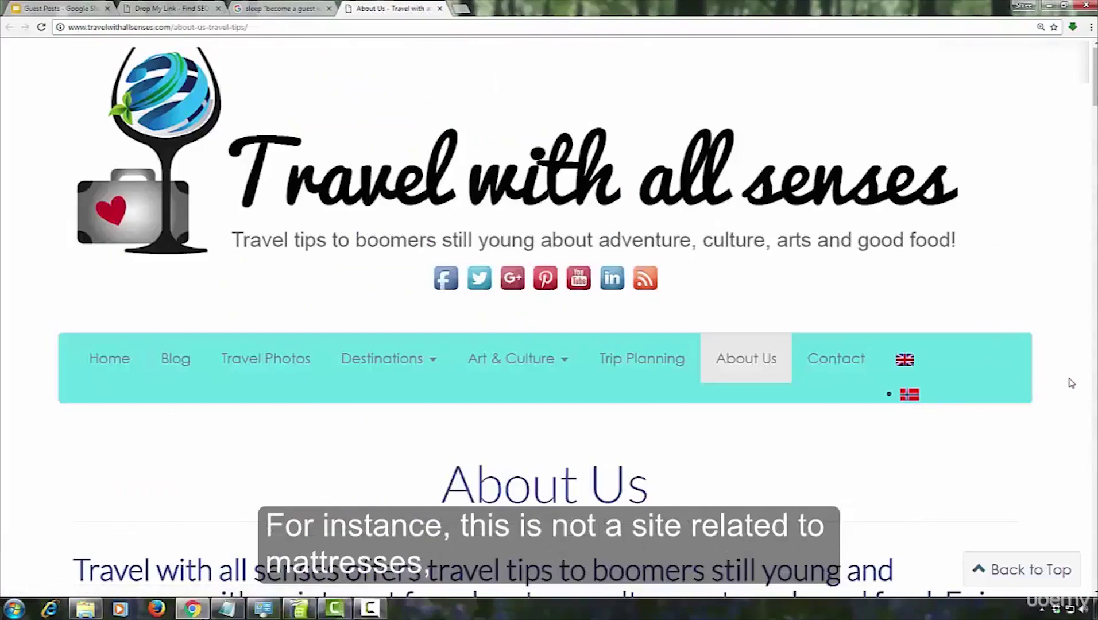
# Step: Scroll the Travel with all senses About Us page to its Become a guest writer paragraph and highlight it briefly
pyautogui.scroll(-4, 993, 373)
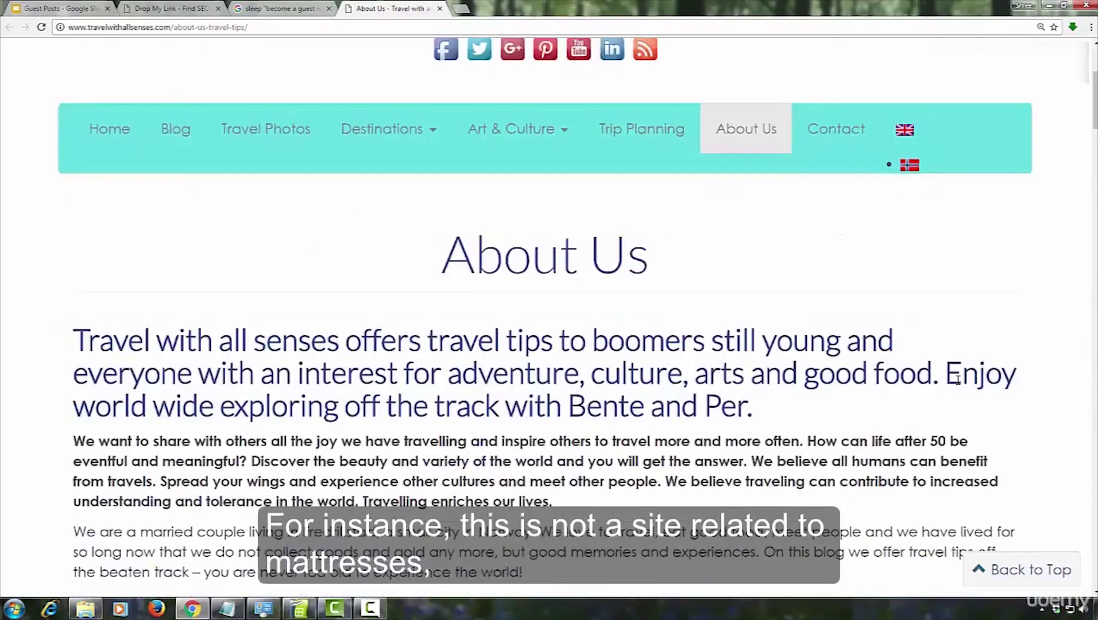
pyautogui.scroll(-6, 958, 381)
pyautogui.scroll(-20, 957, 380)
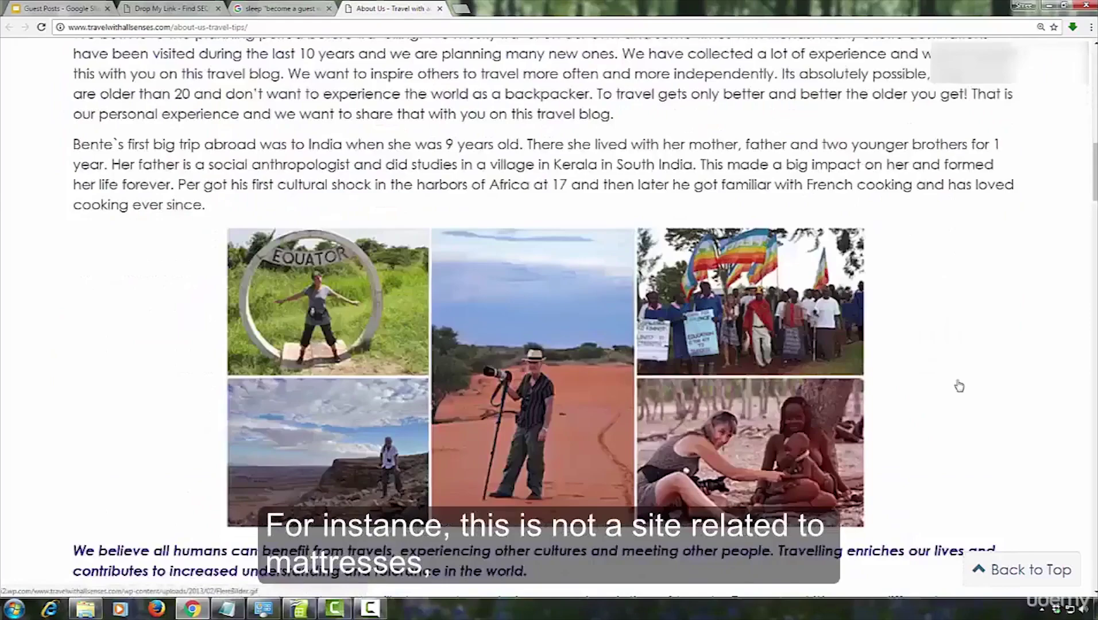
pyautogui.scroll(-7, 958, 380)
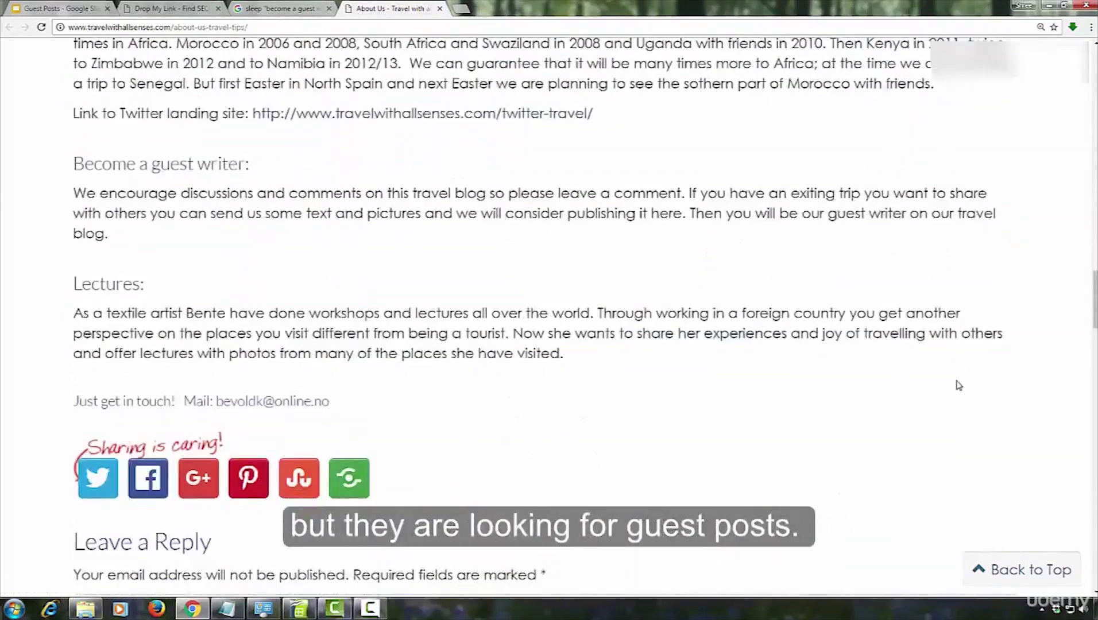
pyautogui.scroll(5, 914, 384)
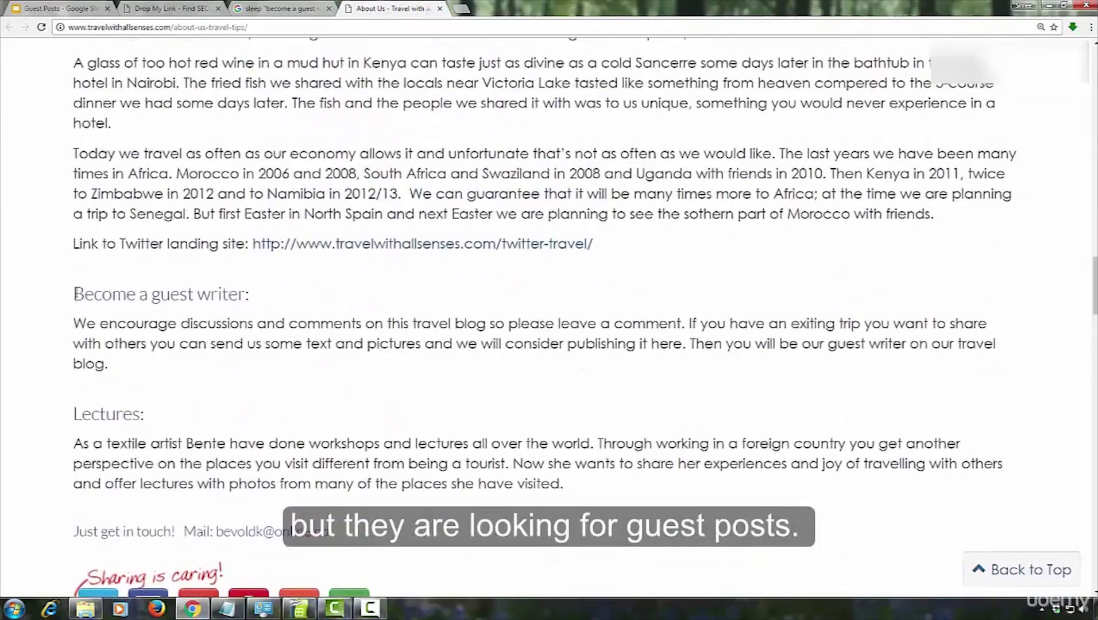
pyautogui.moveTo(73, 291); pyautogui.dragTo(381, 367)
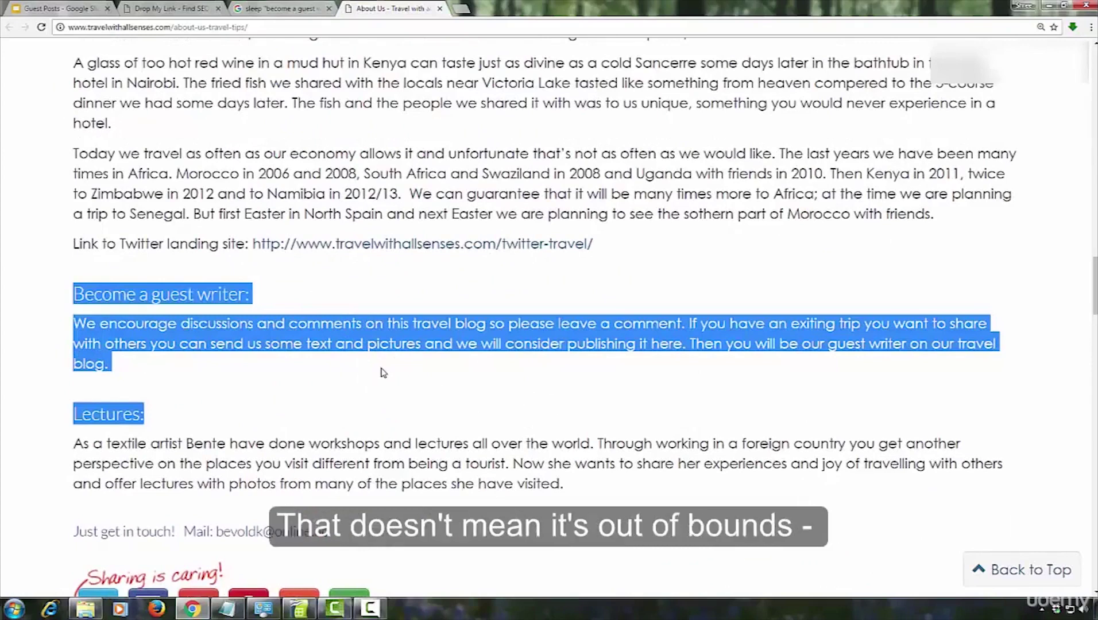
pyautogui.click(484, 296)
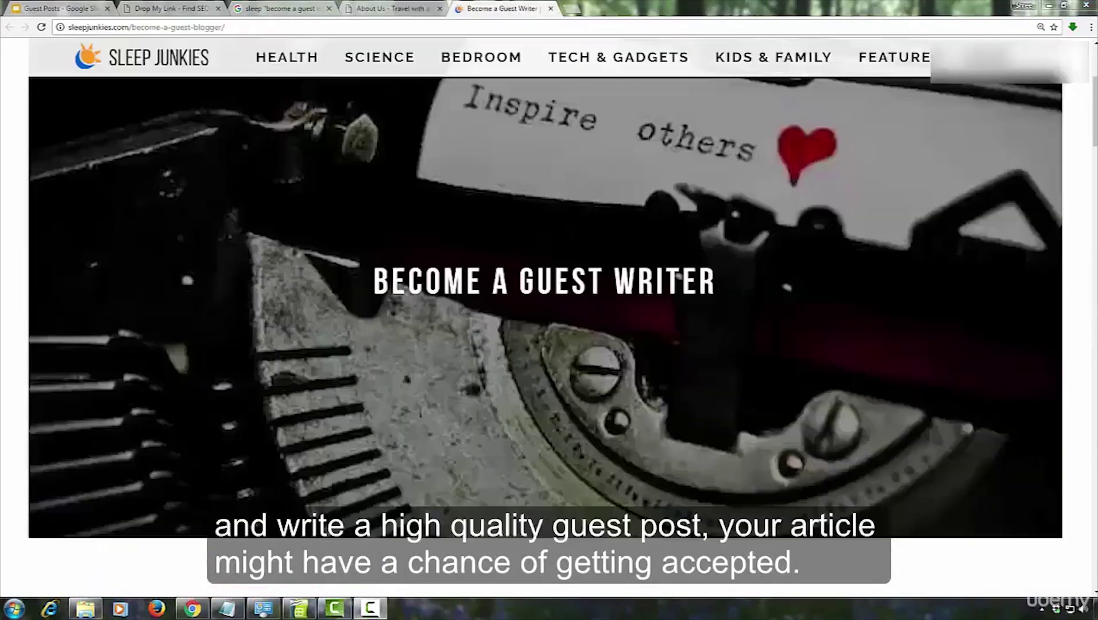
# Step: Read down the Sleep Junkies guidelines (Be original, Length of article, Tone, No sales pitches), then return to the spreadsheet
pyautogui.scroll(3, 987, 211)
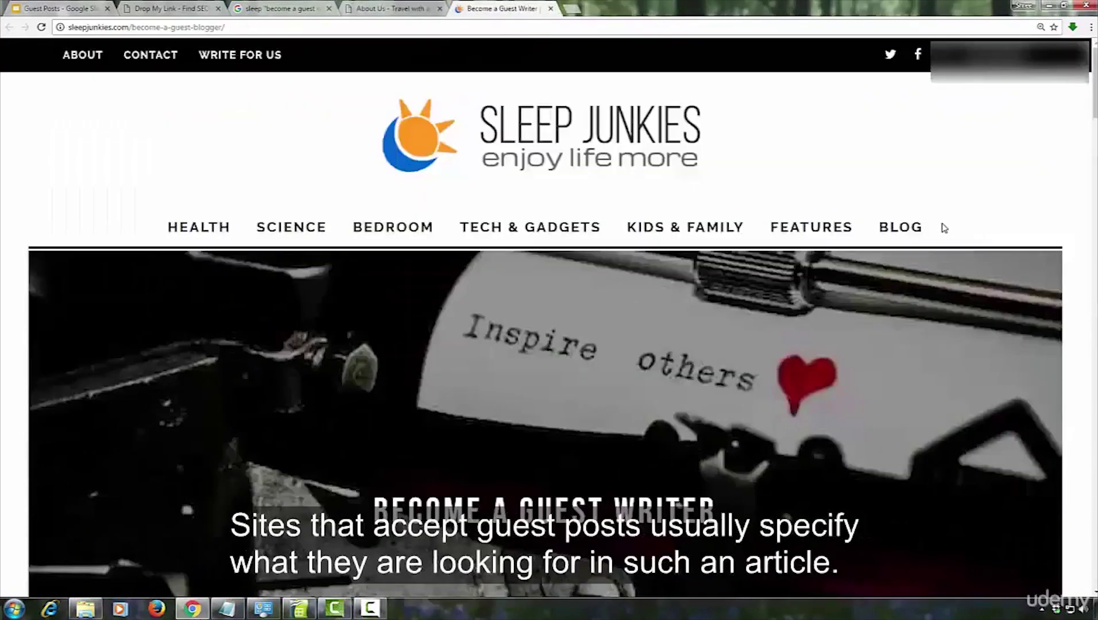
pyautogui.scroll(-1, 948, 227)
pyautogui.scroll(-3, 941, 227)
pyautogui.scroll(-10, 940, 228)
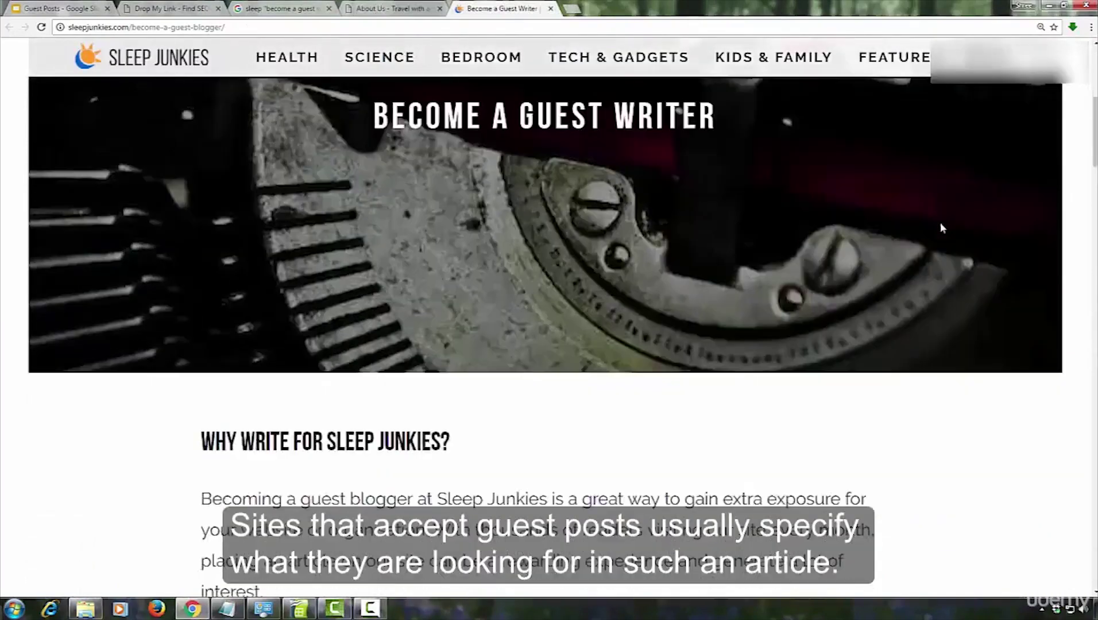
pyautogui.scroll(-10, 941, 228)
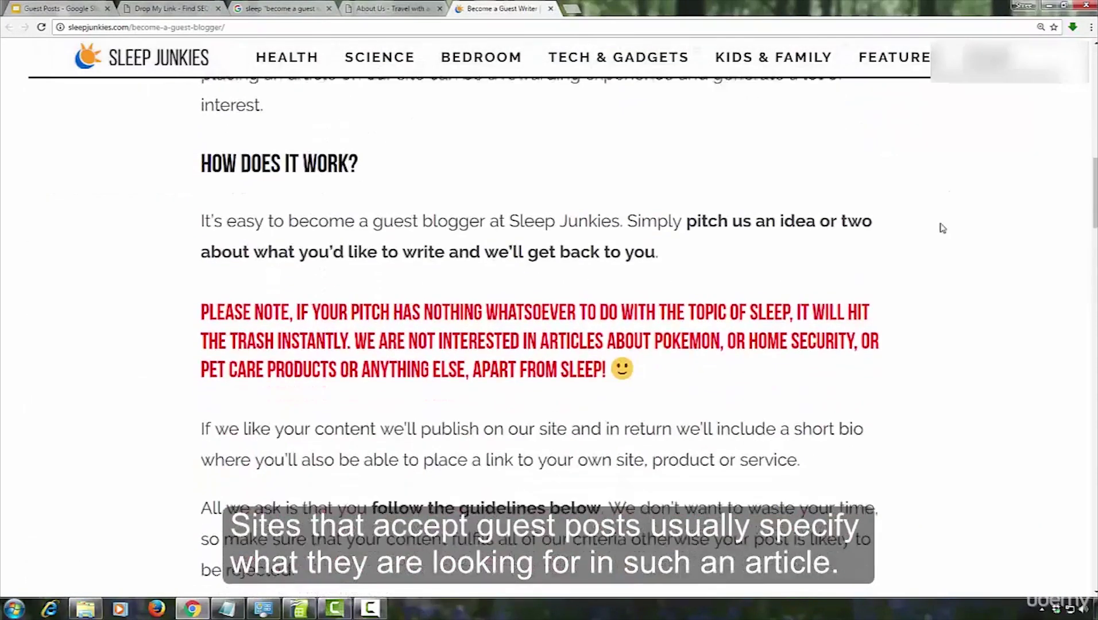
pyautogui.scroll(-3, 942, 228)
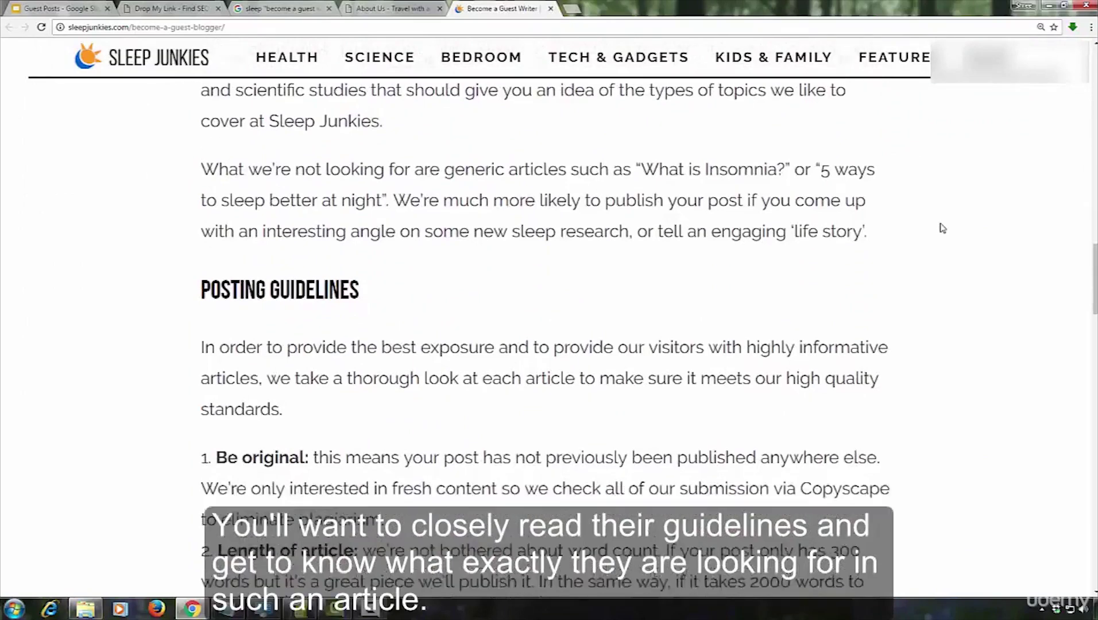
pyautogui.scroll(-1, 942, 228)
pyautogui.scroll(-1, 941, 228)
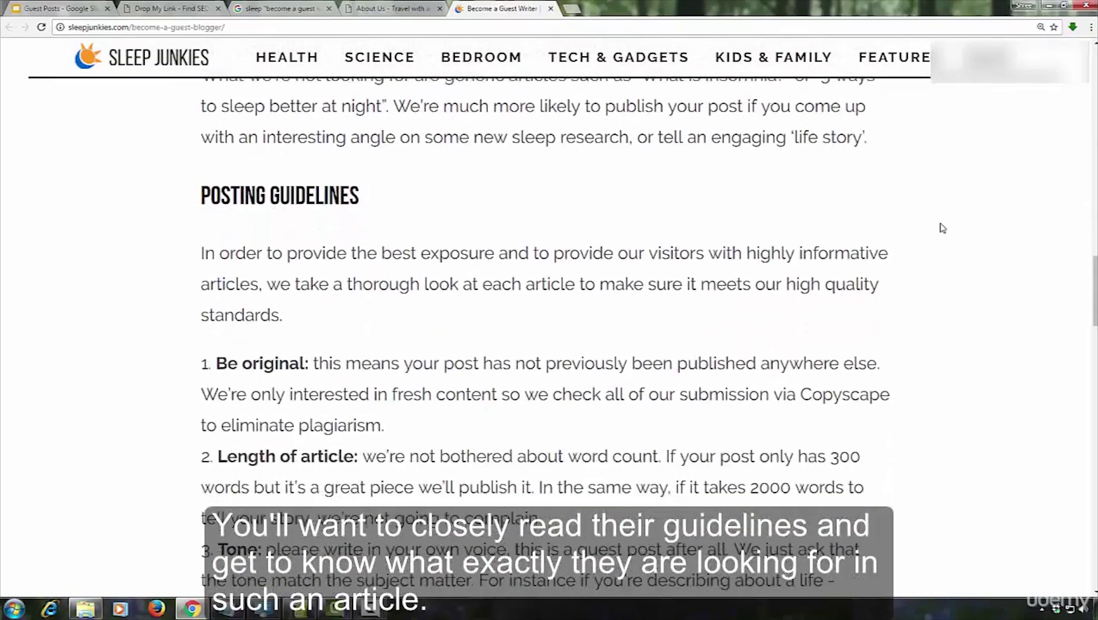
pyautogui.scroll(-2, 941, 228)
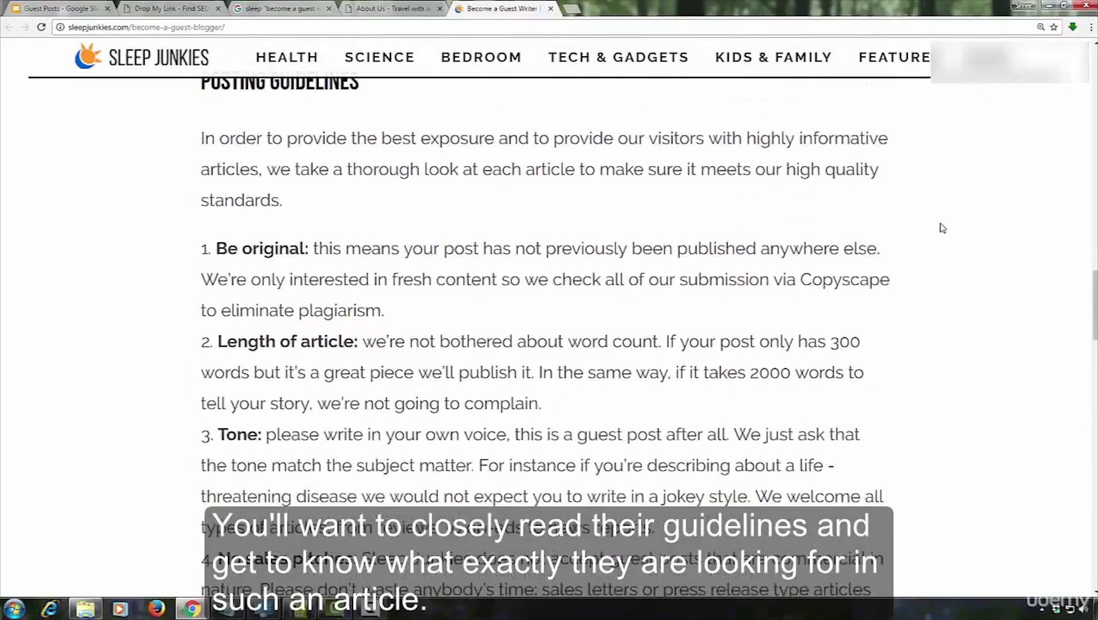
pyautogui.scroll(-2, 942, 228)
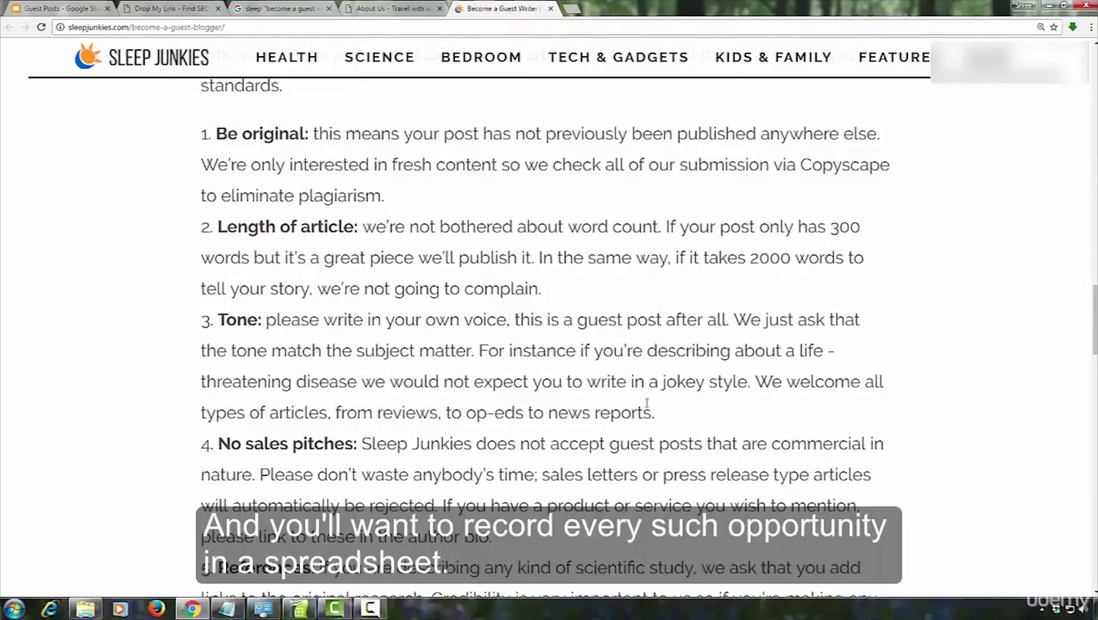
pyautogui.click(317, 613)
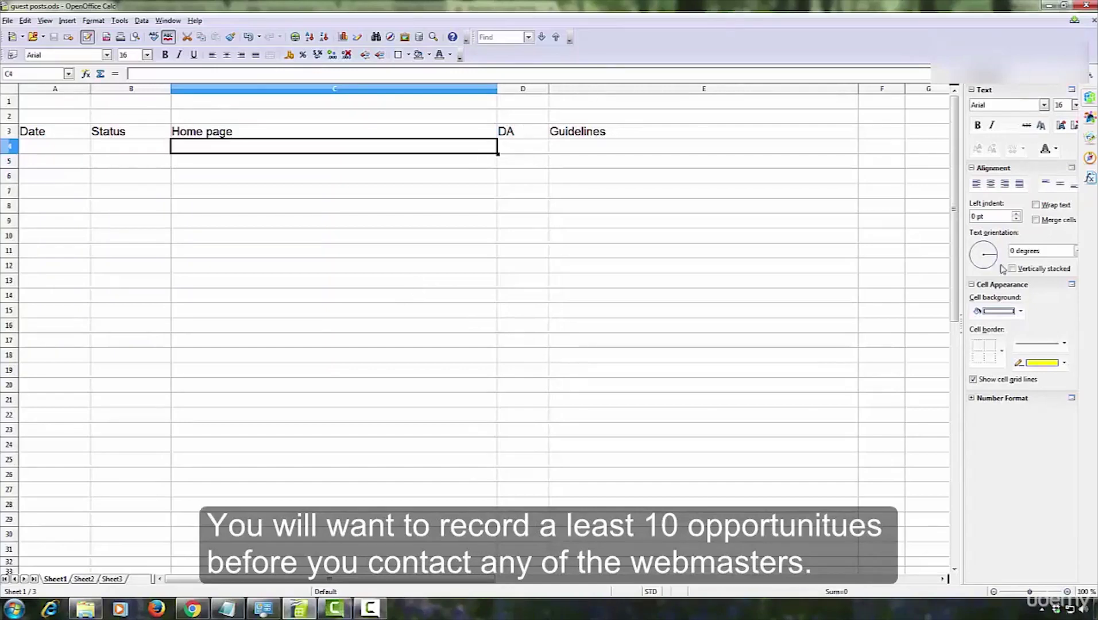
# Step: Switch from the guest posts sheet back to the Drop My Link page in Chrome
pyautogui.hotkey('alt', 'Tab')
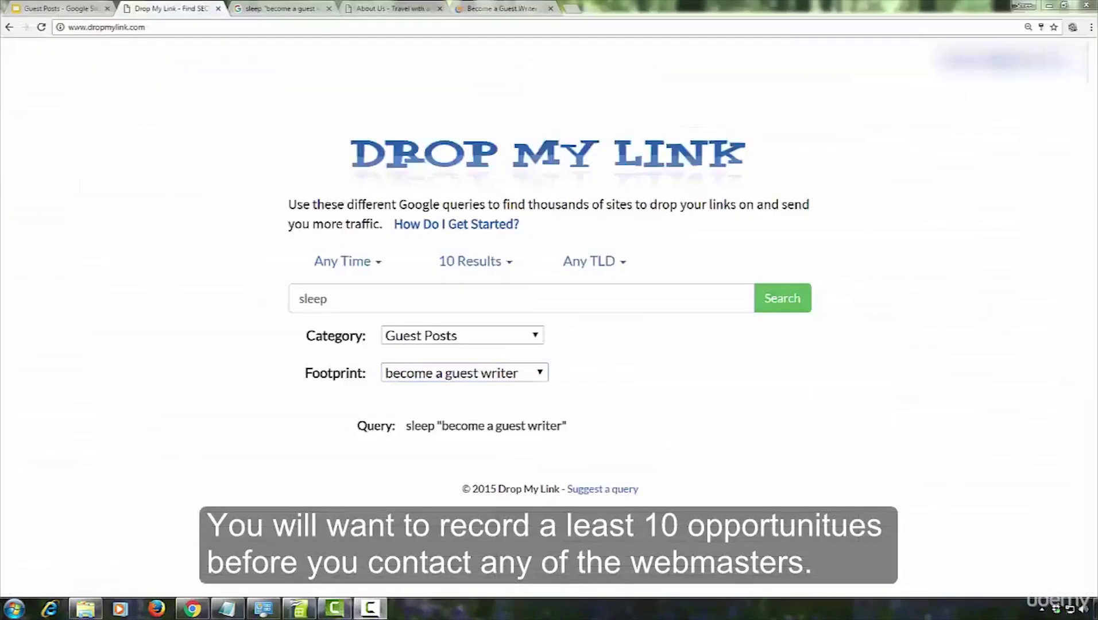
pyautogui.click(539, 373)
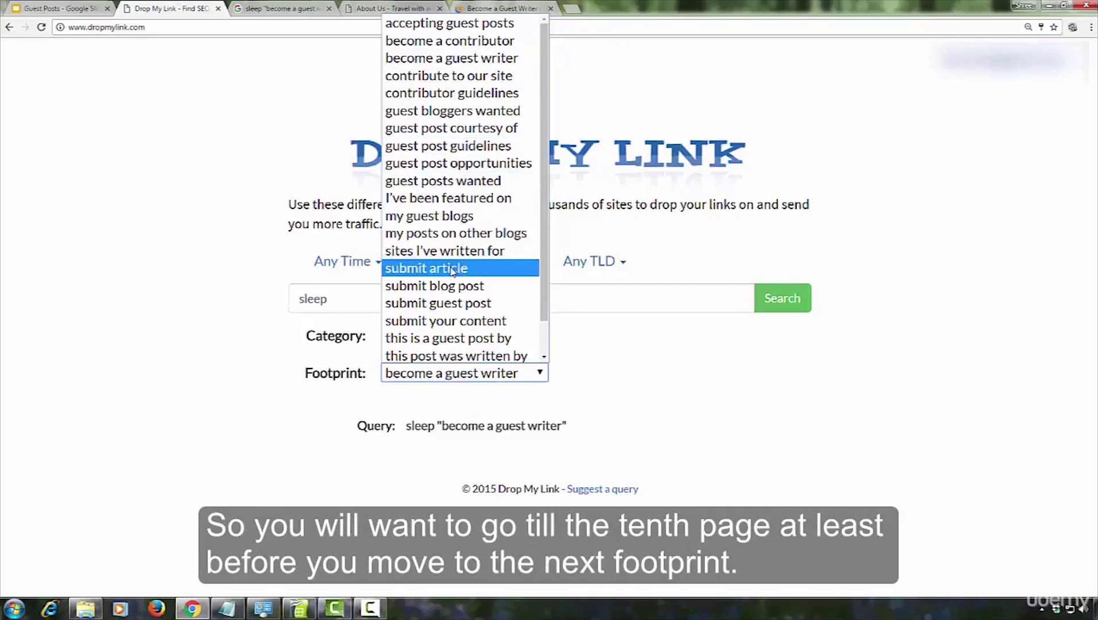
pyautogui.click(939, 474)
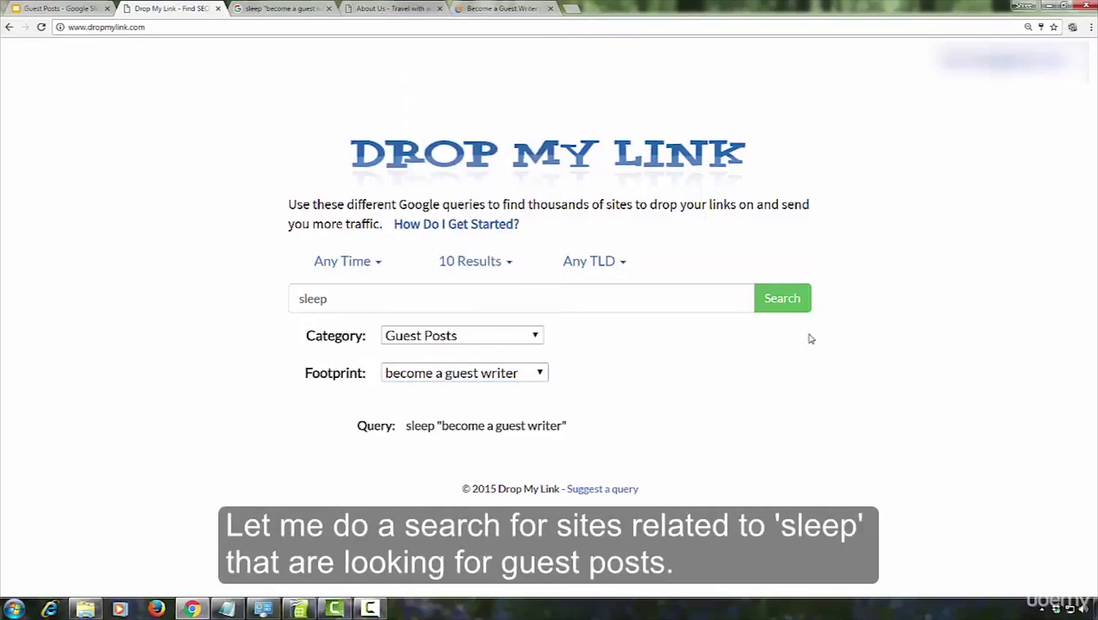
# Step: Search sleep 'become a guest writer' and open the Sleep Junkies result in a new tab
pyautogui.click(782, 299)
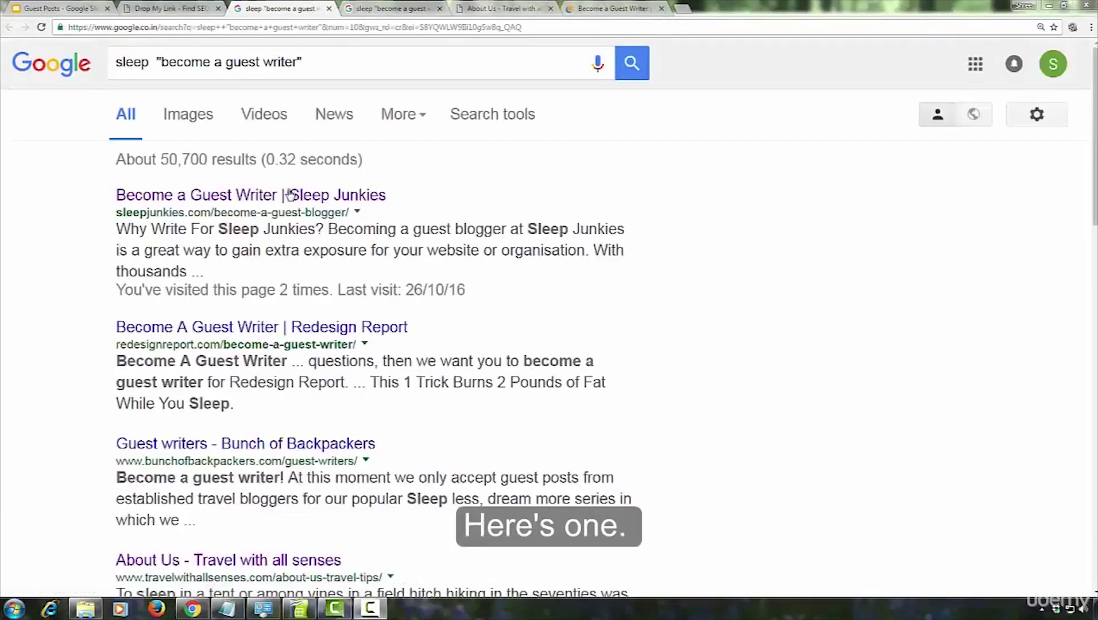
pyautogui.rightClick(286, 197)
pyautogui.click(310, 203)
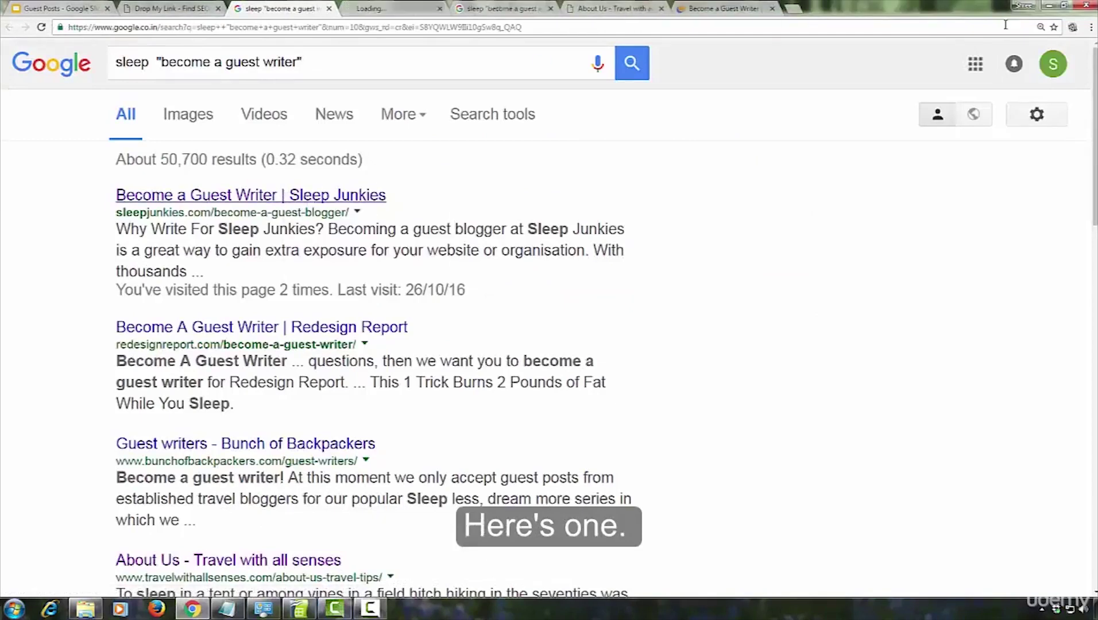
# Step: Copy the sleepjunkies.com domain from the page address
pyautogui.rightClick(72, 27)
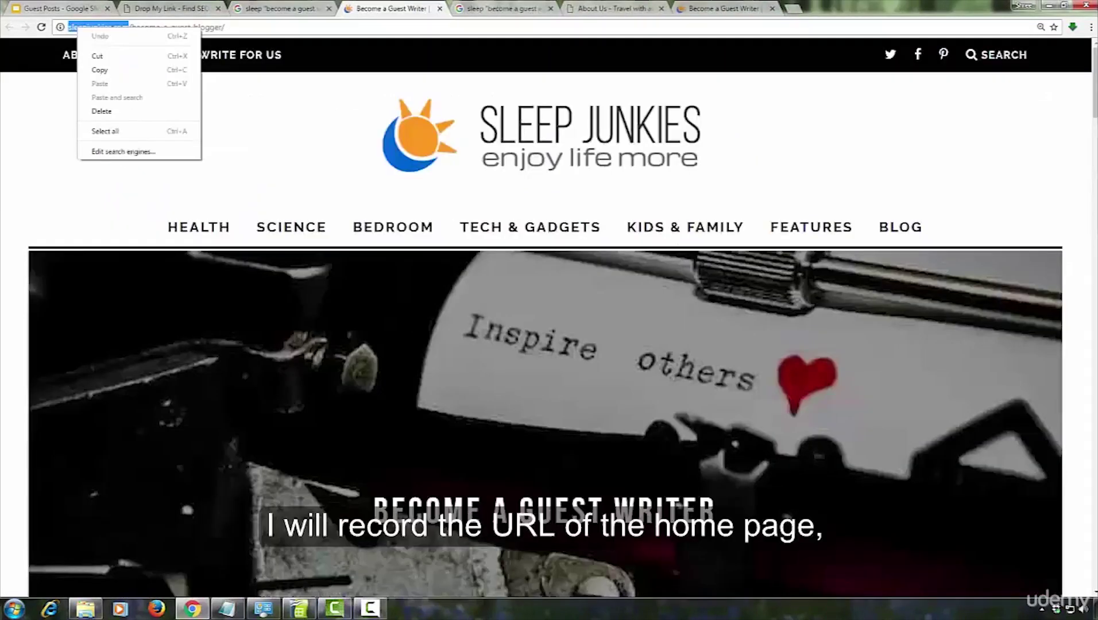
pyautogui.click(92, 70)
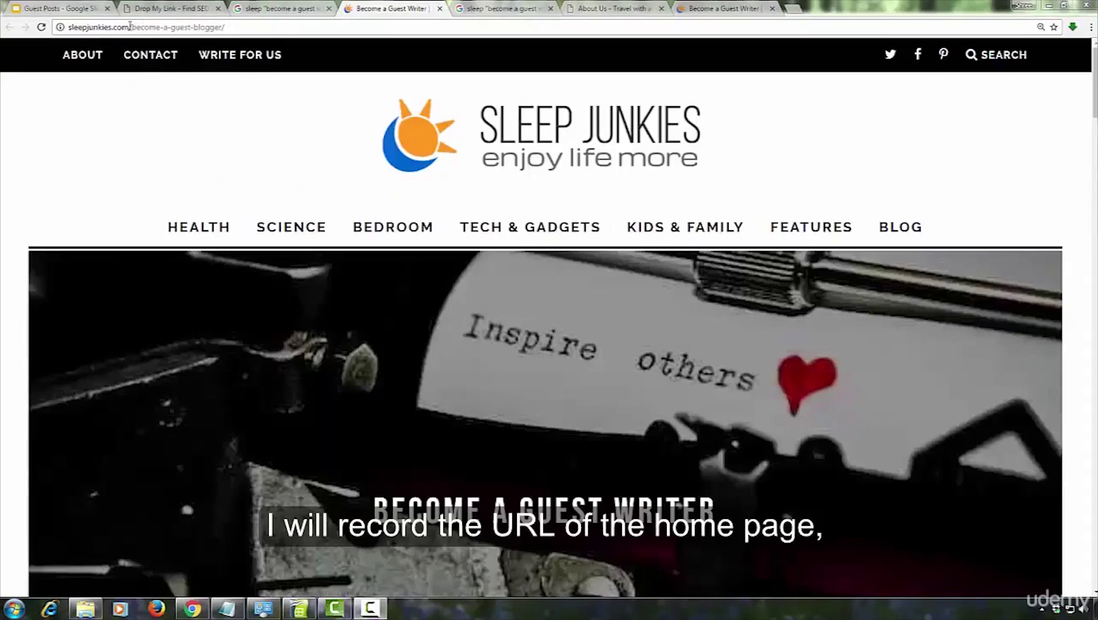
pyautogui.moveTo(129, 27); pyautogui.dragTo(68, 28)
pyautogui.rightClick(71, 27)
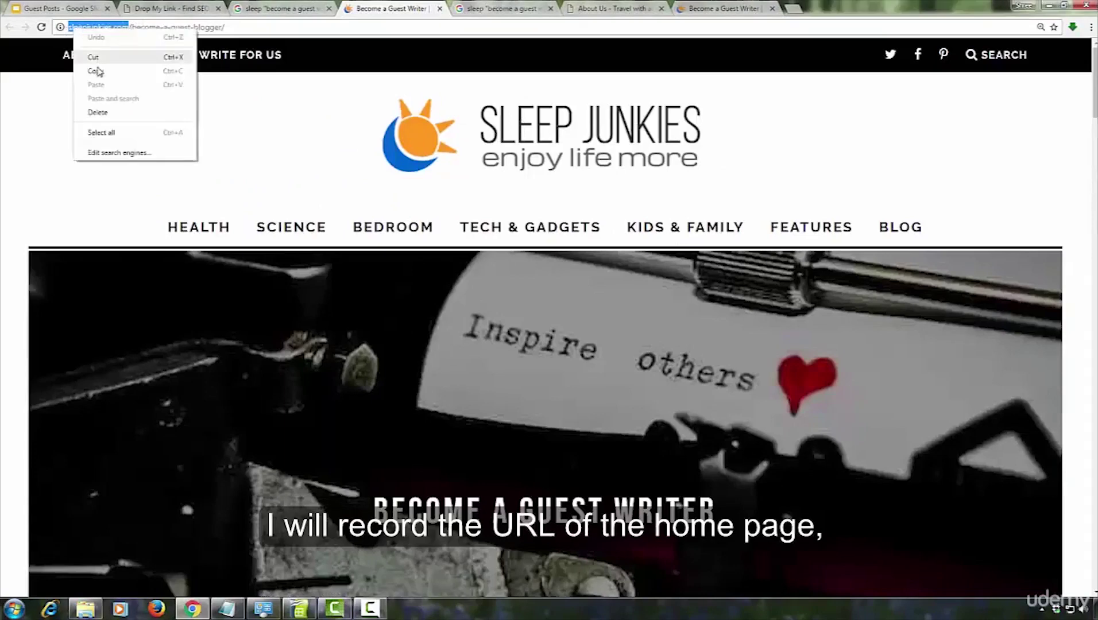
pyautogui.click(98, 74)
# Step: Paste the Sleep Junkies domain into C4 and copy the full guidelines page URL
pyautogui.click(299, 608)
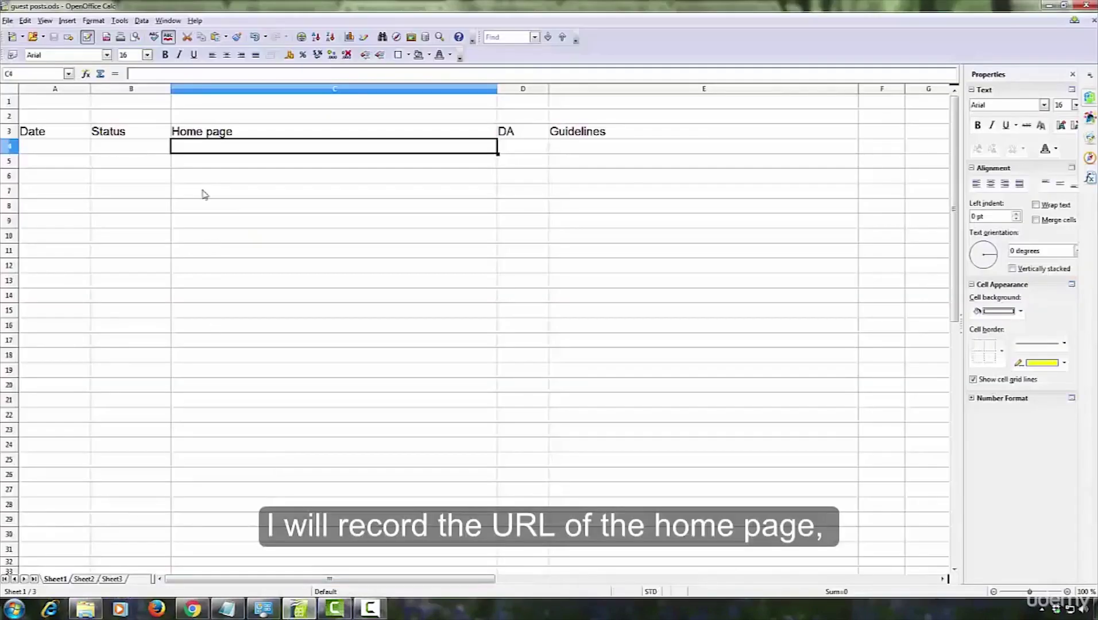
pyautogui.rightClick(189, 148)
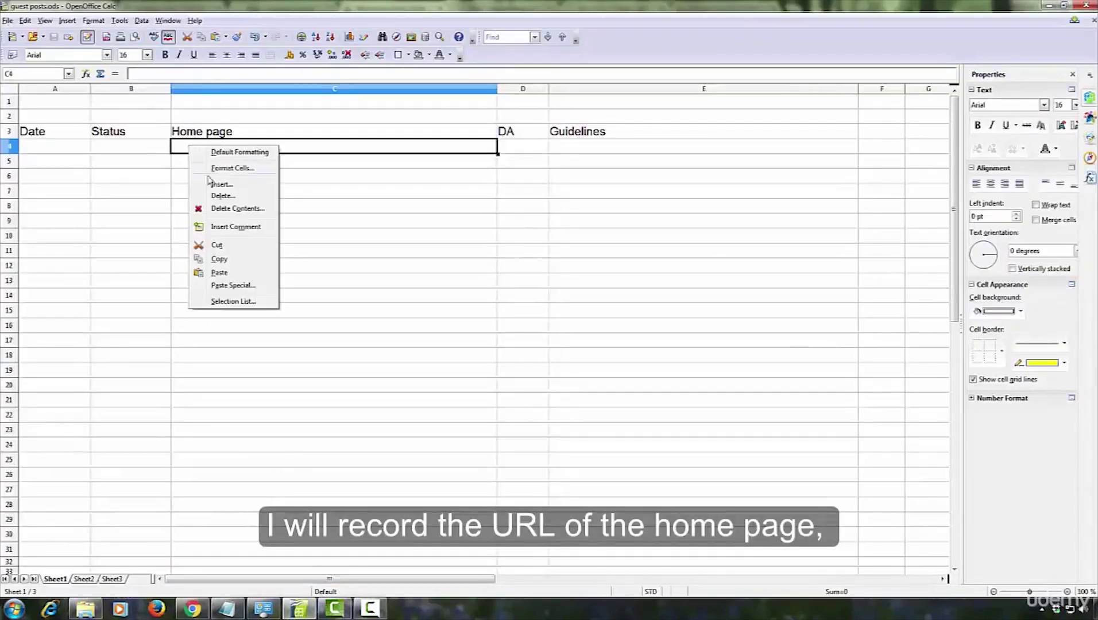
pyautogui.click(227, 277)
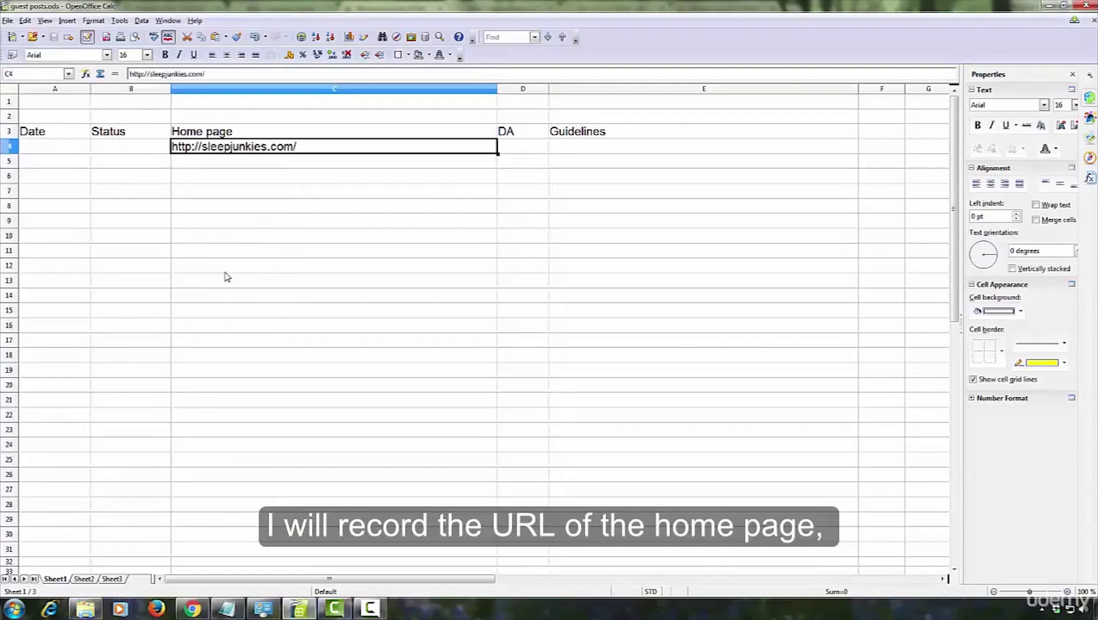
pyautogui.click(192, 608)
pyautogui.moveTo(237, 27); pyautogui.dragTo(65, 27)
pyautogui.rightClick(85, 28)
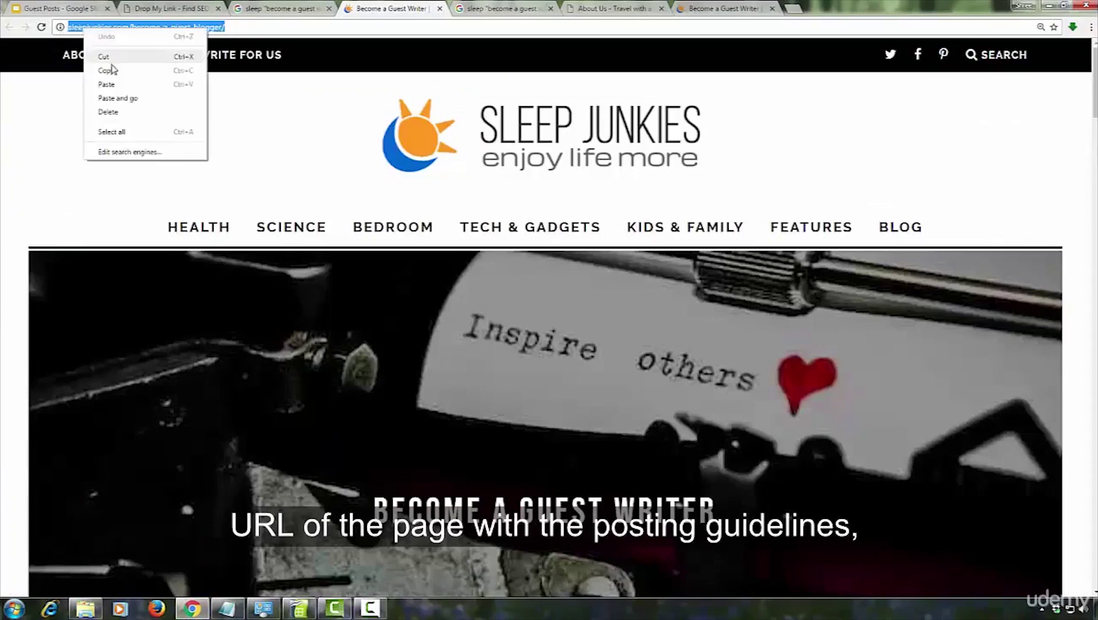
pyautogui.click(116, 73)
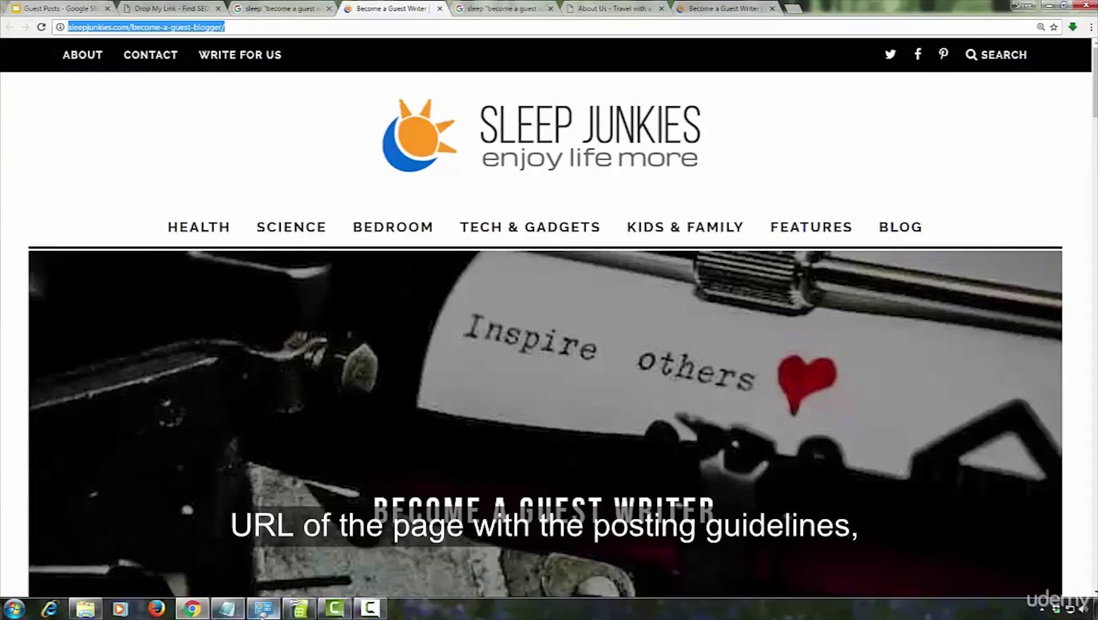
# Step: Paste the guidelines URL into E4 and fill A4 with 10/26/16 and B4 with Start
pyautogui.click(299, 609)
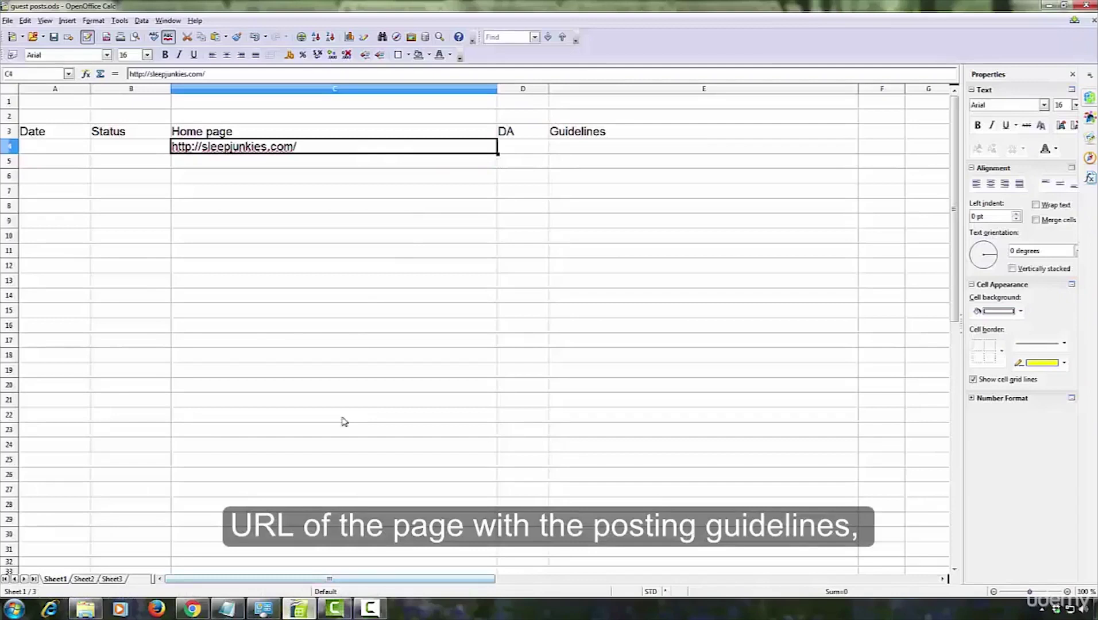
pyautogui.click(586, 147)
pyautogui.rightClick(586, 147)
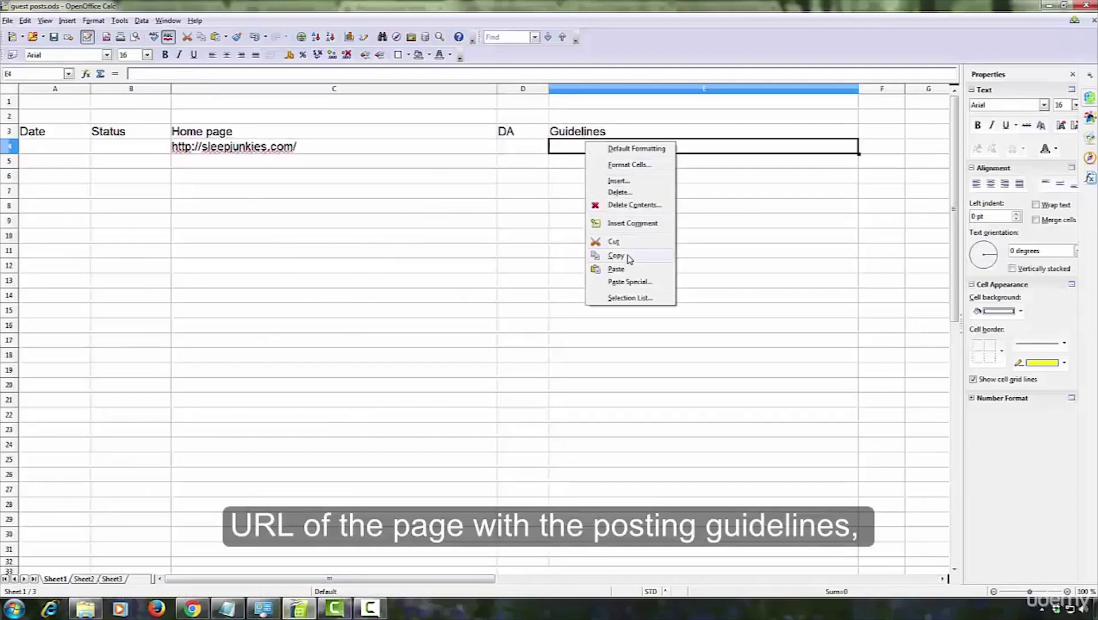
pyautogui.click(616, 269)
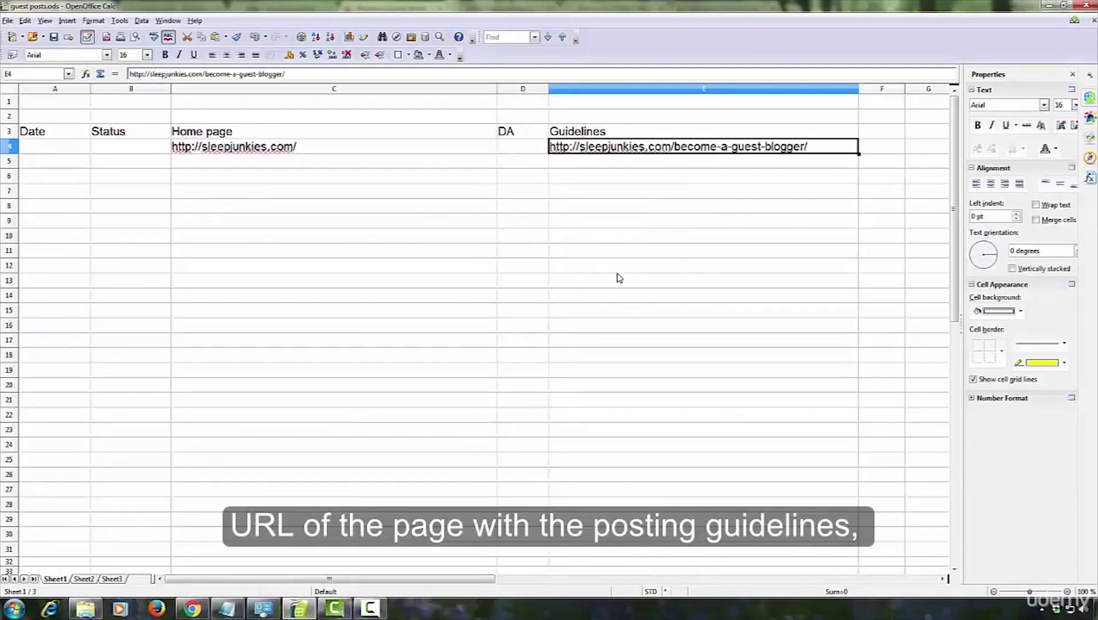
pyautogui.click(48, 151)
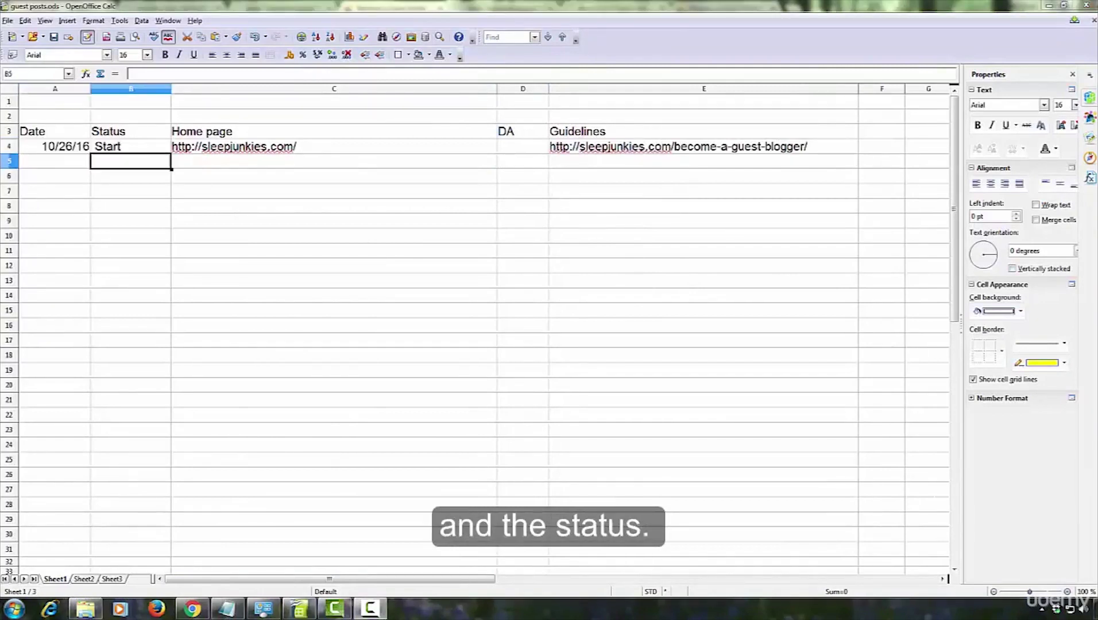
pyautogui.click(129, 150)
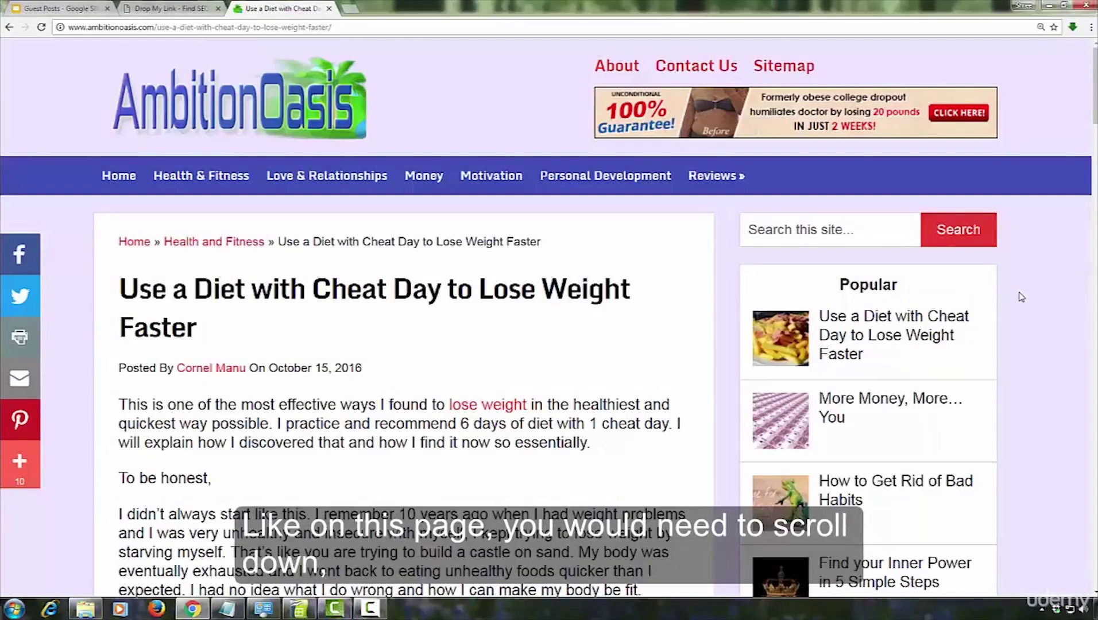
# Step: Open the AmbitionOasis Become a Guest Writer (Write For Us) page from the sidebar, then return to Calc
pyautogui.scroll(-3, 1021, 297)
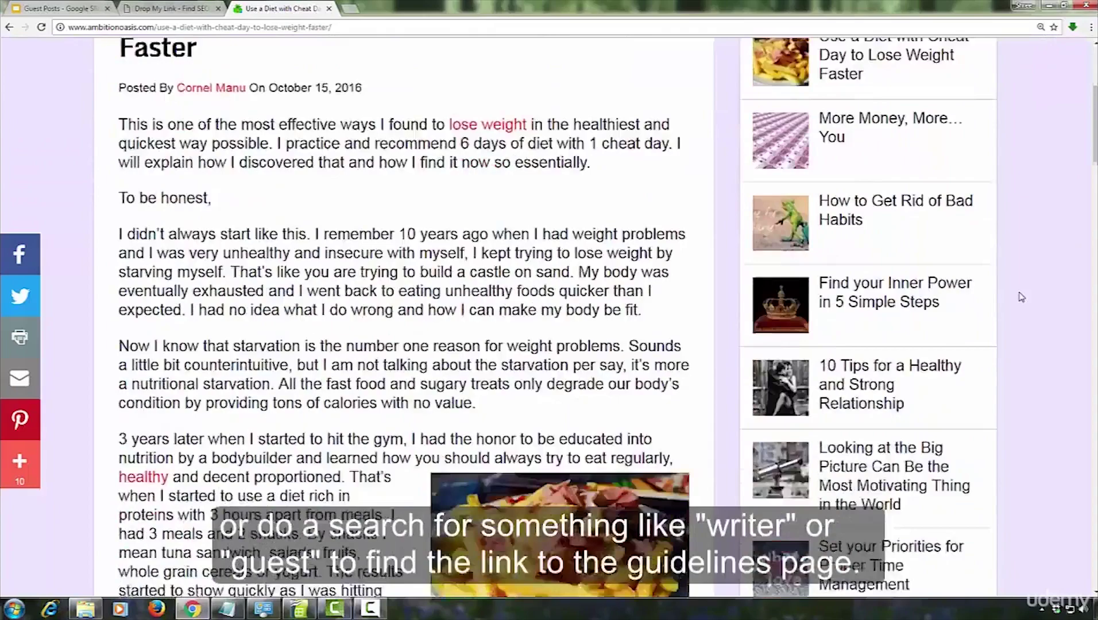
pyautogui.scroll(-7, 1022, 297)
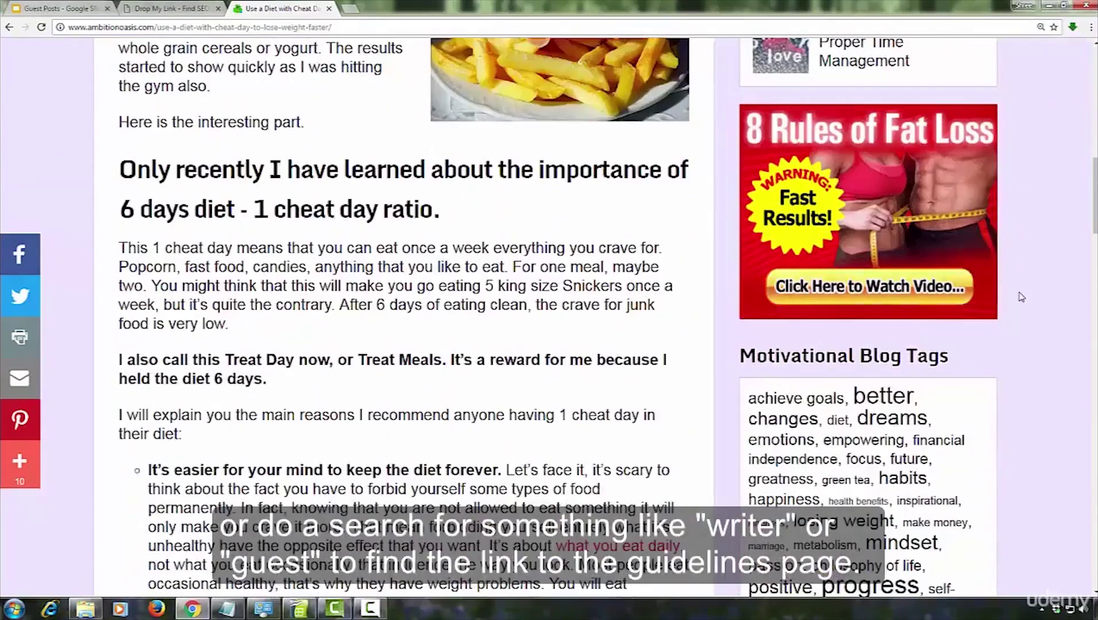
pyautogui.scroll(-5, 1022, 297)
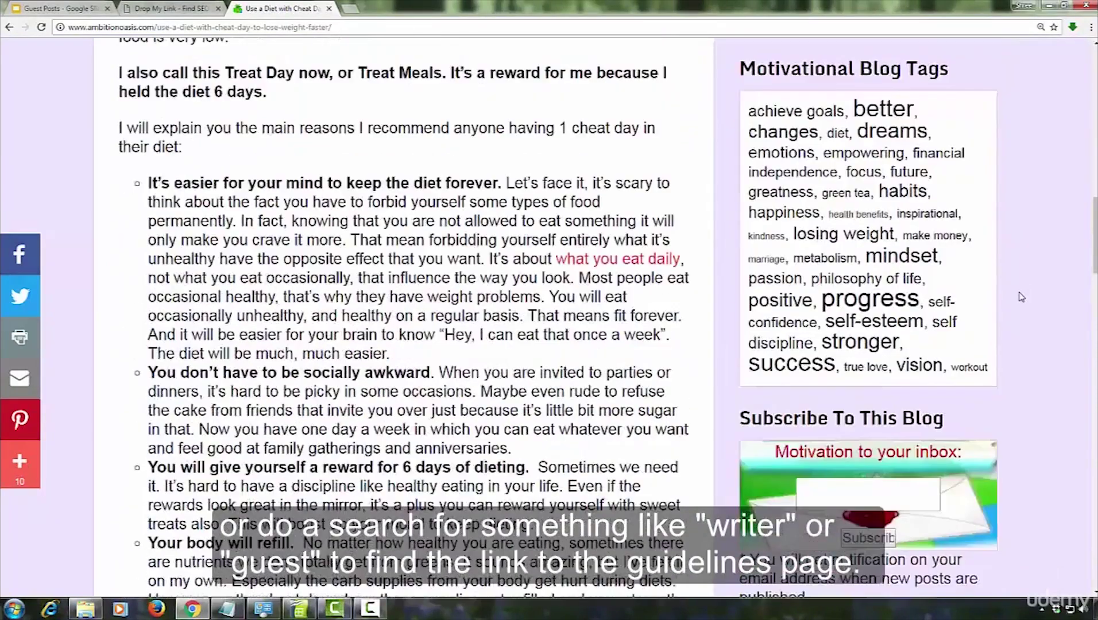
pyautogui.scroll(-5, 1022, 297)
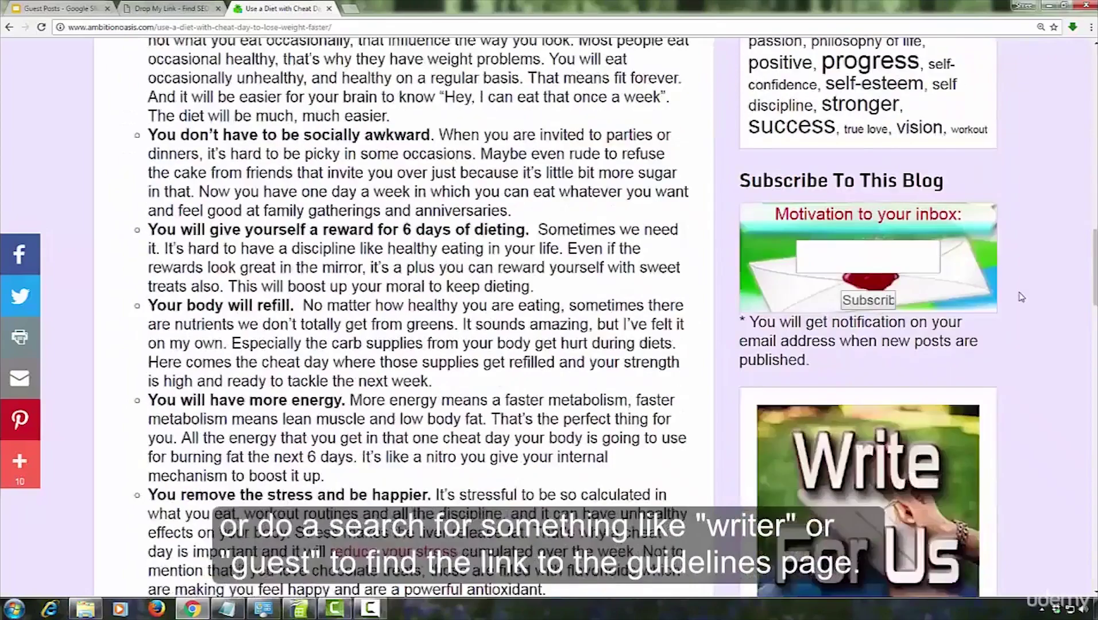
pyautogui.scroll(-3, 1021, 296)
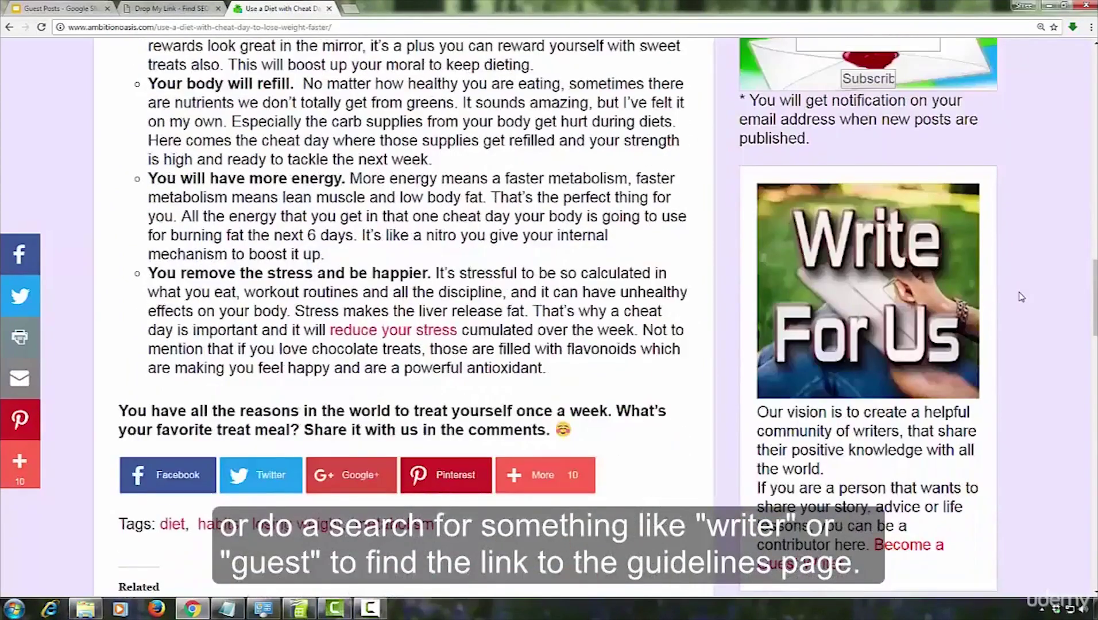
pyautogui.scroll(-3, 1021, 297)
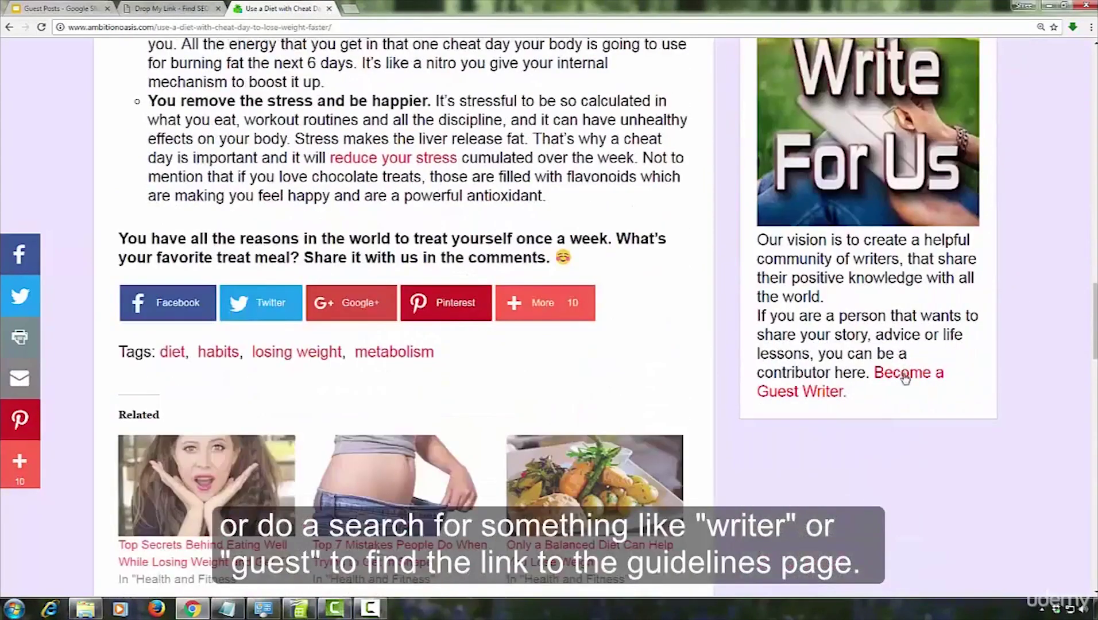
pyautogui.click(906, 376)
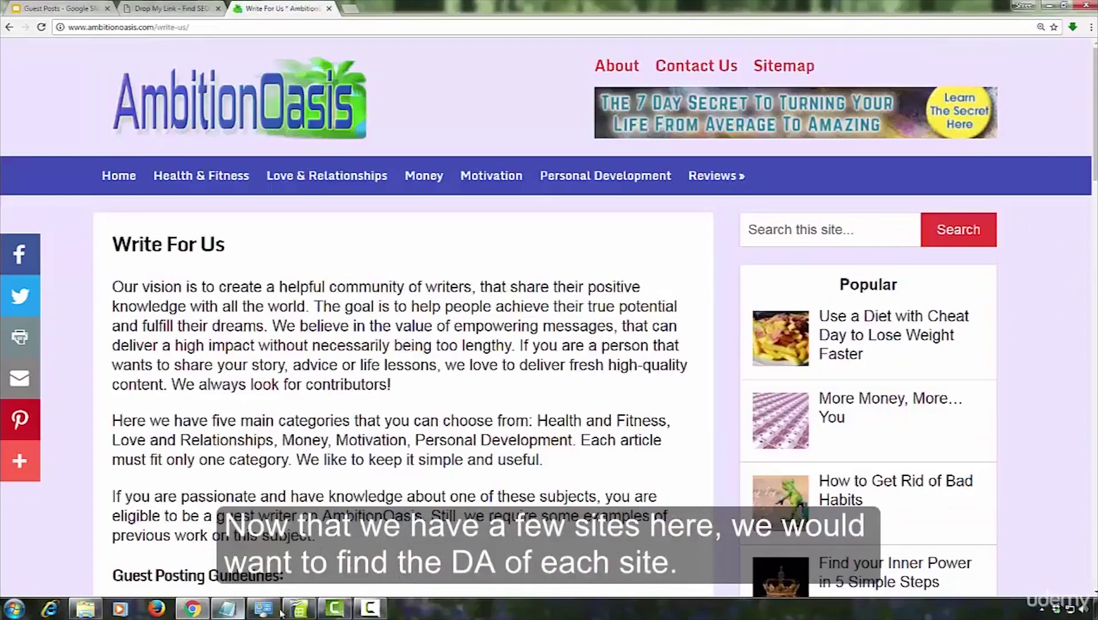
pyautogui.click(299, 608)
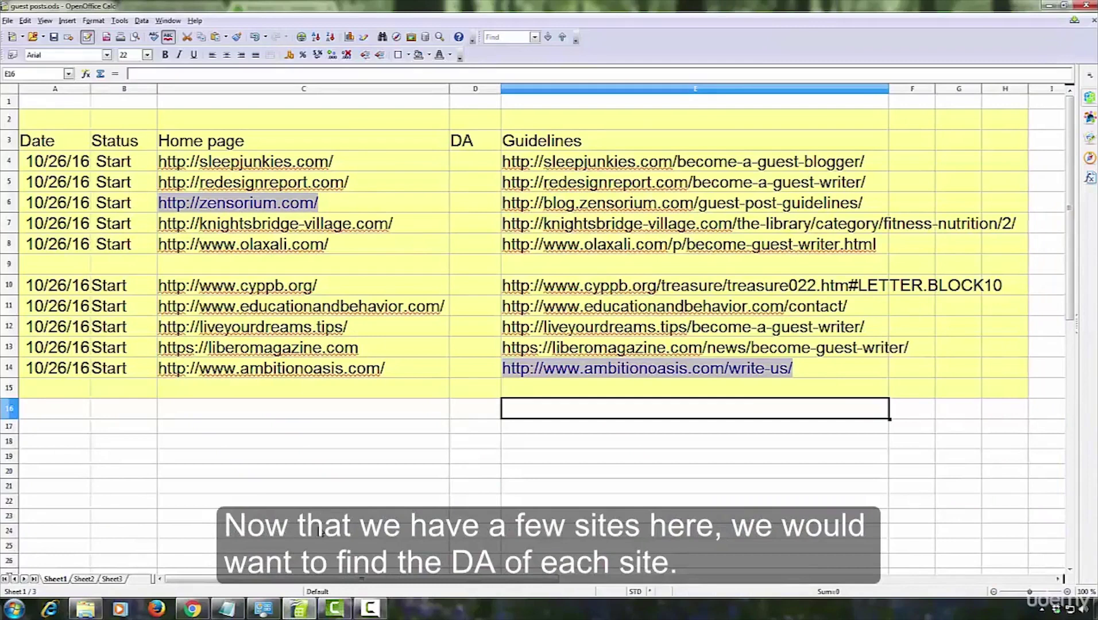
# Step: Select D4, the first empty DA cell
pyautogui.click(471, 166)
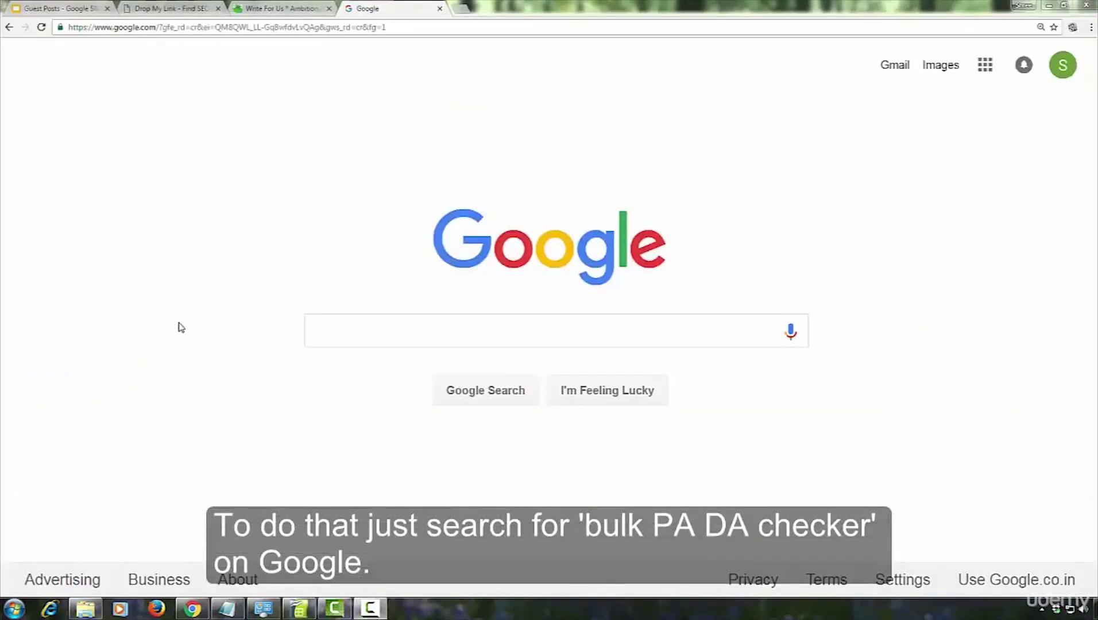
# Step: Search Google for 'bulk PA DA checker' and open the SEO Review Tools bulk domain authority result
pyautogui.click(331, 333)
pyautogui.rightClick(331, 333)
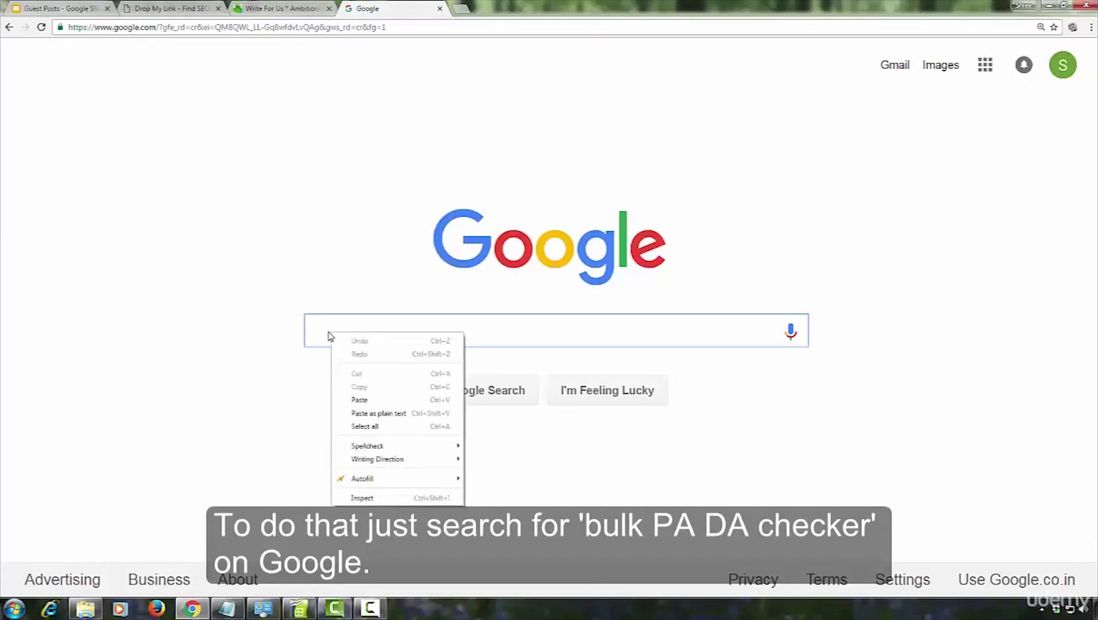
pyautogui.click(361, 400)
pyautogui.press('Return')
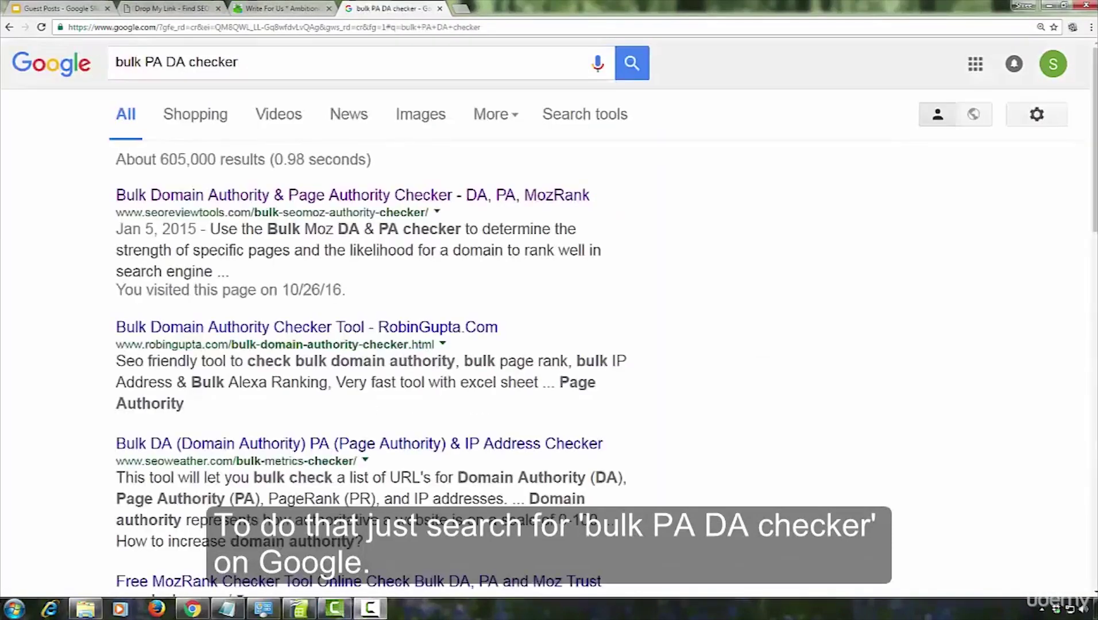
pyautogui.click(368, 202)
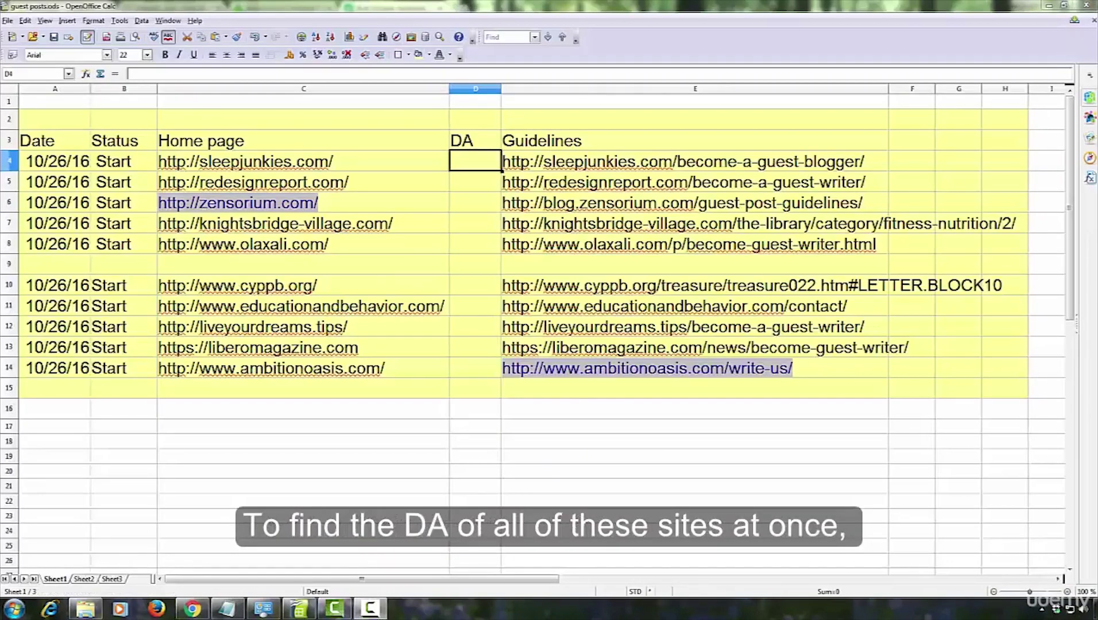
# Step: Copy the ten home page URLs in C4:C14
pyautogui.moveTo(354, 166); pyautogui.dragTo(379, 365)
pyautogui.press('F2')
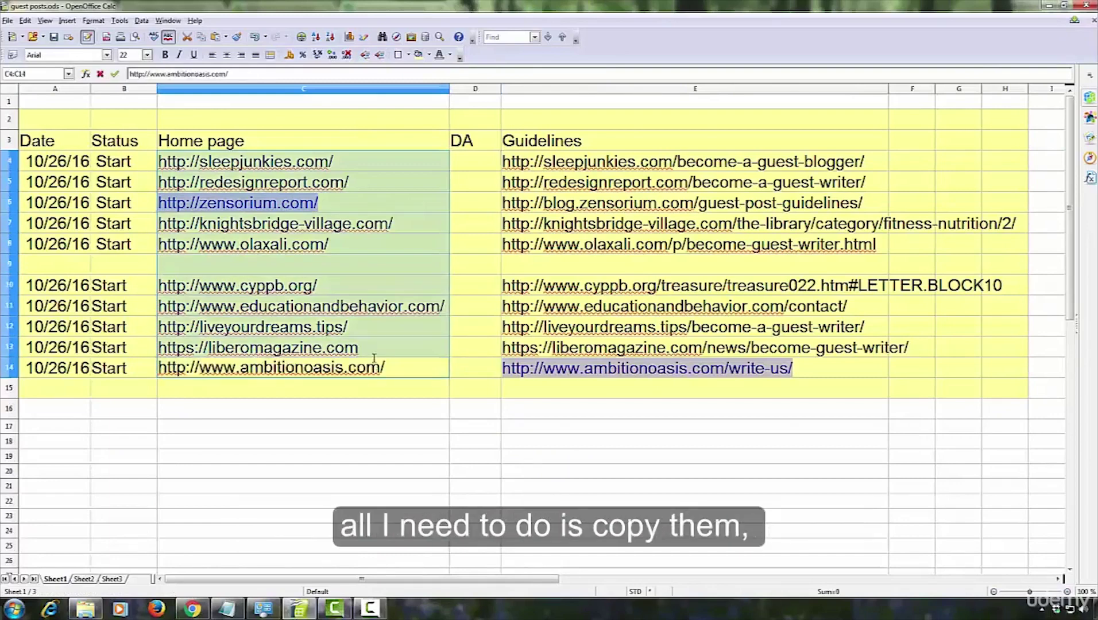
pyautogui.moveTo(360, 164); pyautogui.dragTo(391, 370)
pyautogui.rightClick(393, 374)
pyautogui.click(422, 488)
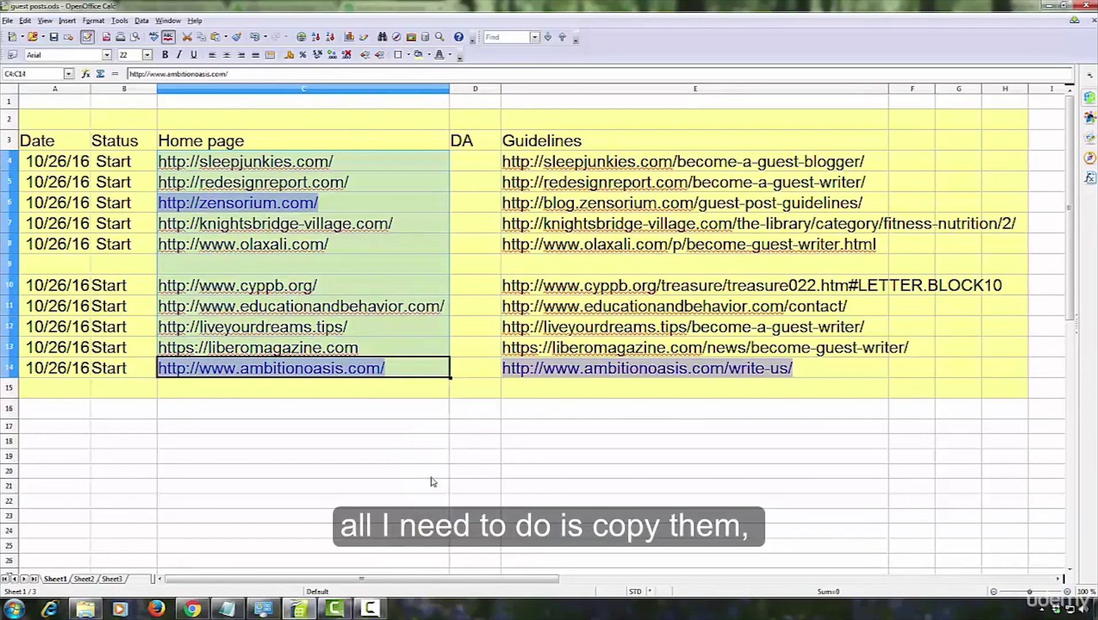
# Step: Paste the URLs into the checker's Add multiple URLs box and start answering the captcha
pyautogui.click(193, 609)
pyautogui.click(182, 376)
pyautogui.rightClick(182, 368)
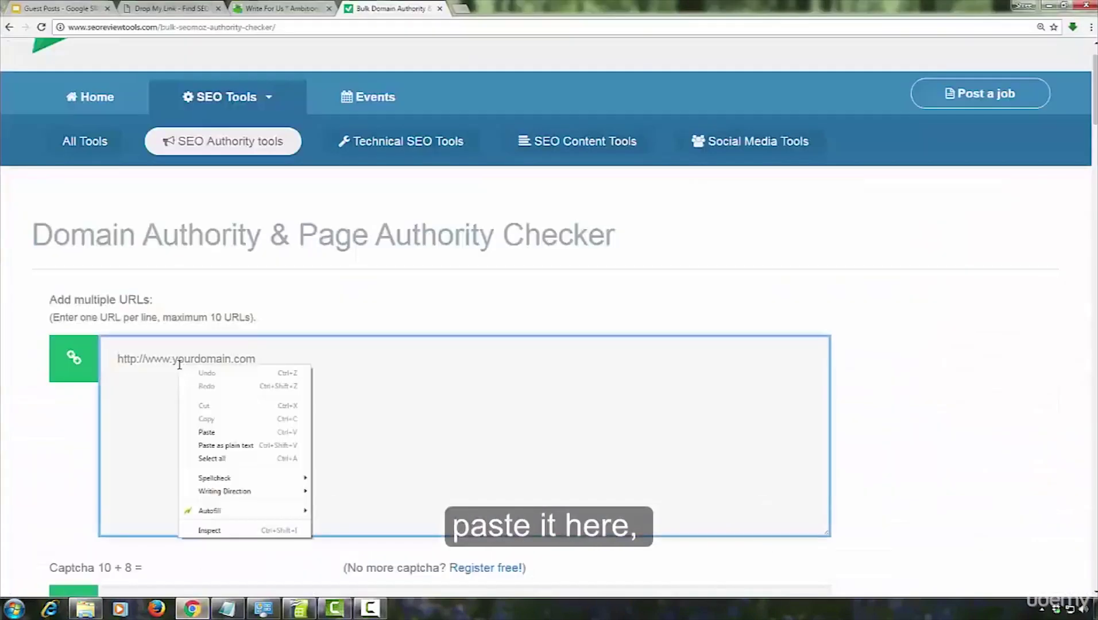
pyautogui.click(219, 431)
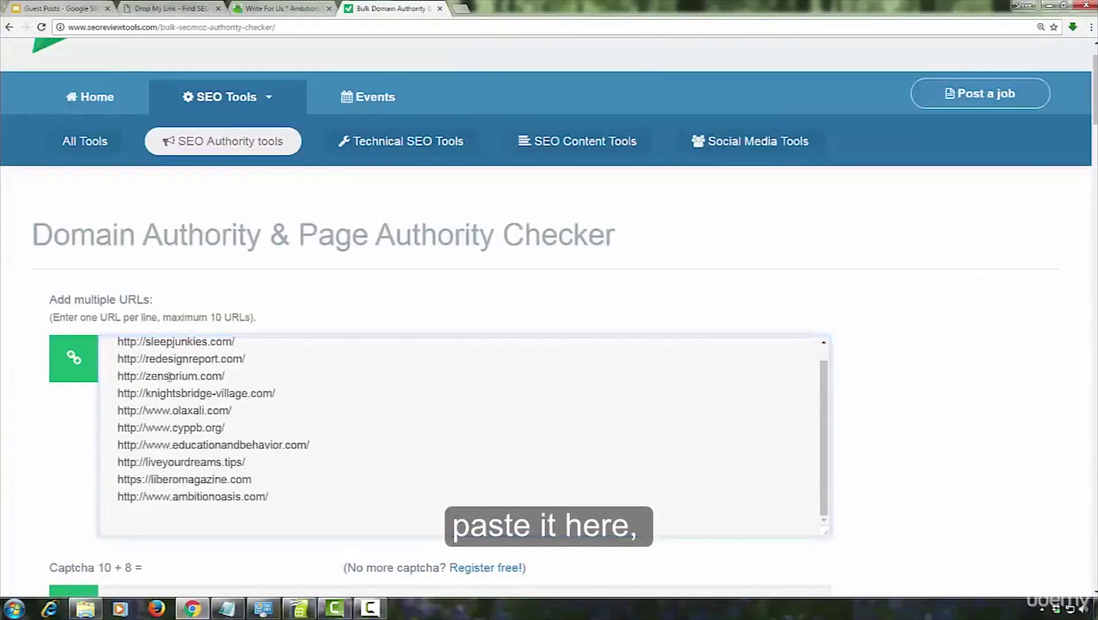
pyautogui.click(902, 344)
pyautogui.scroll(-3, 902, 344)
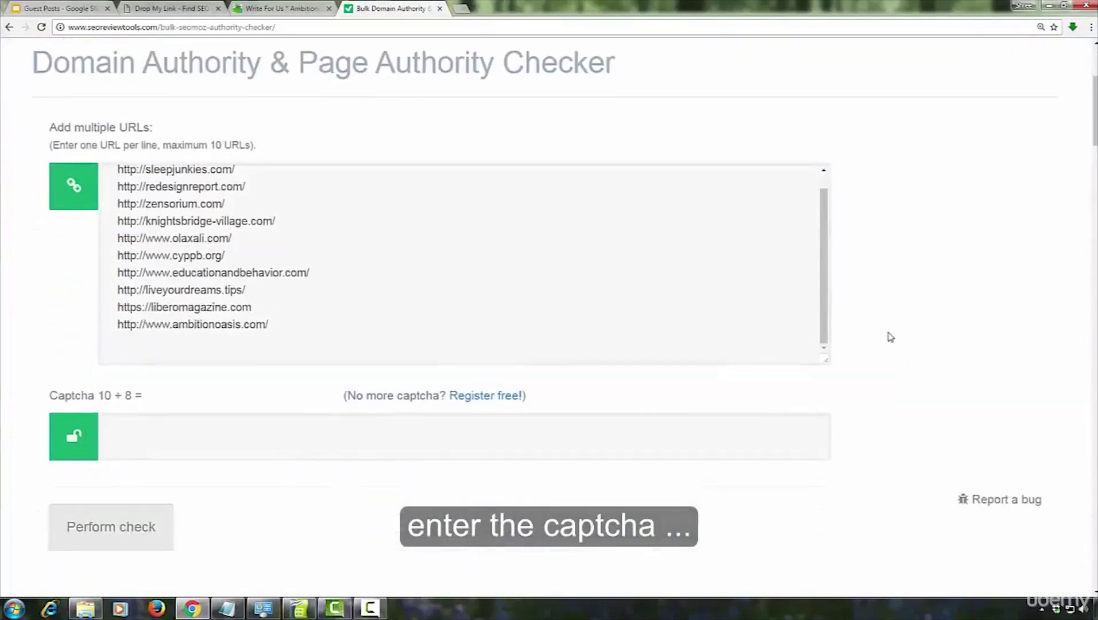
pyautogui.click(218, 453)
# Step: Run the authority check on all ten sites and review the results (average PA 29.41, DA 23.79)
pyautogui.write('18')
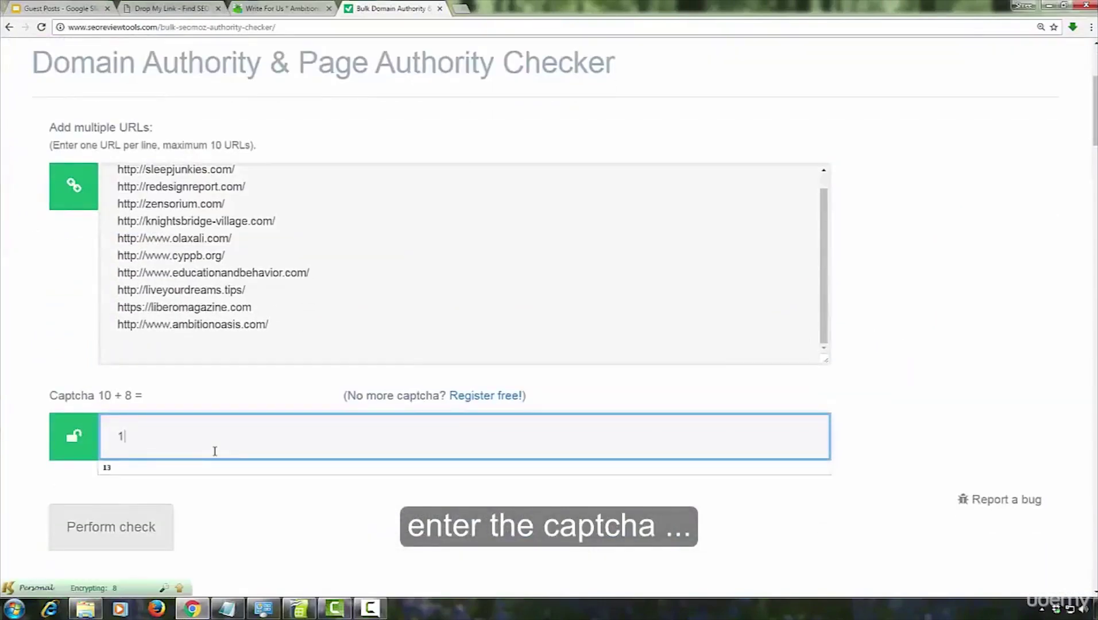
pyautogui.click(100, 524)
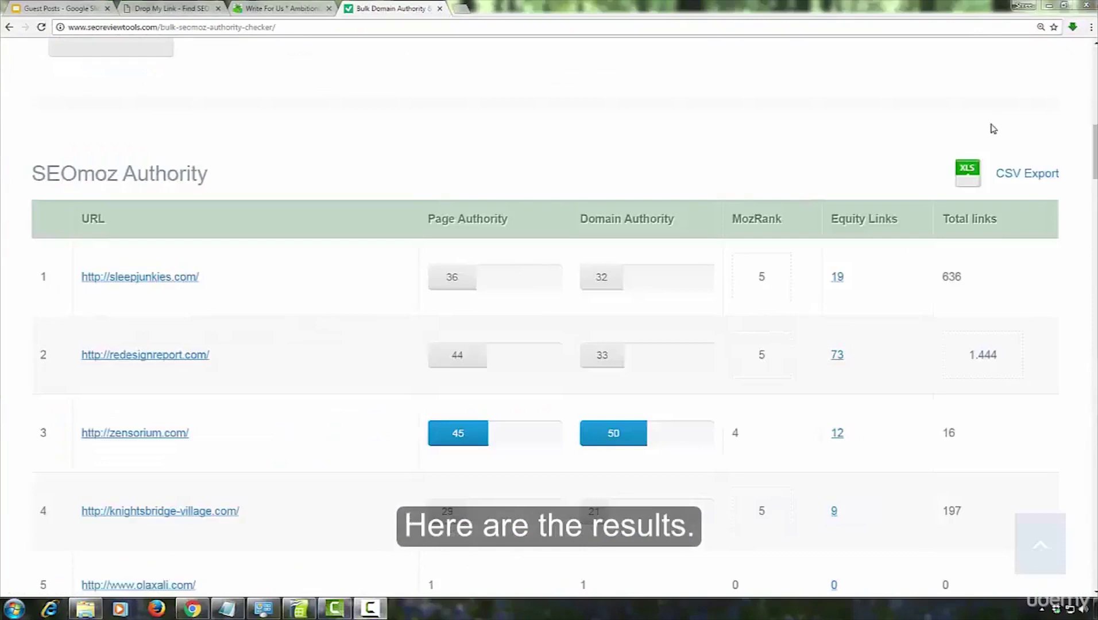
pyautogui.scroll(-3, 877, 195)
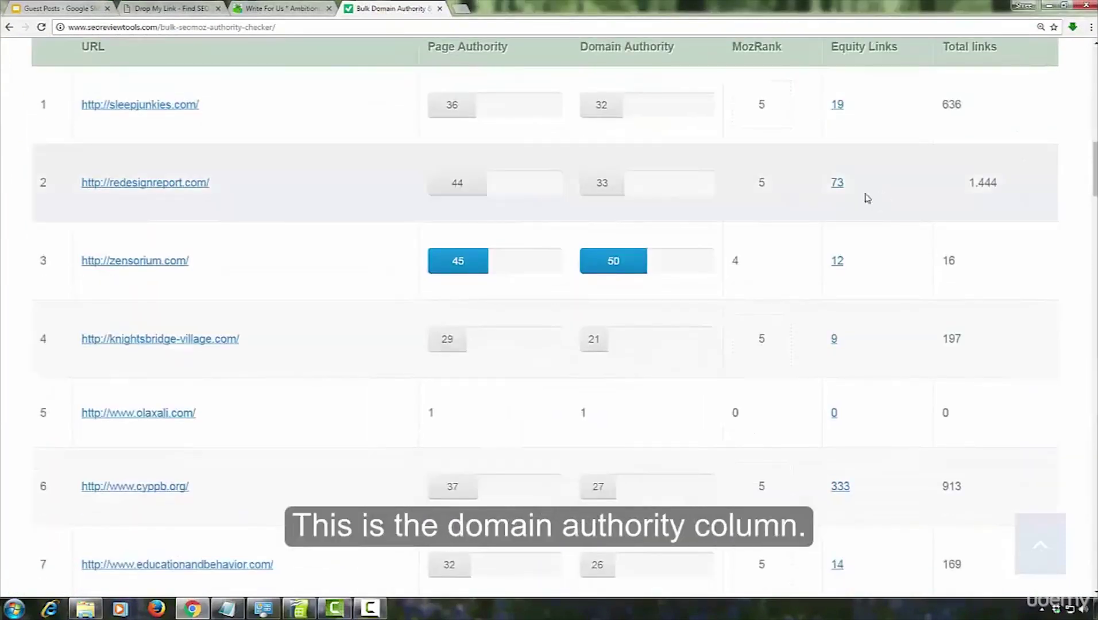
pyautogui.scroll(3, 629, 166)
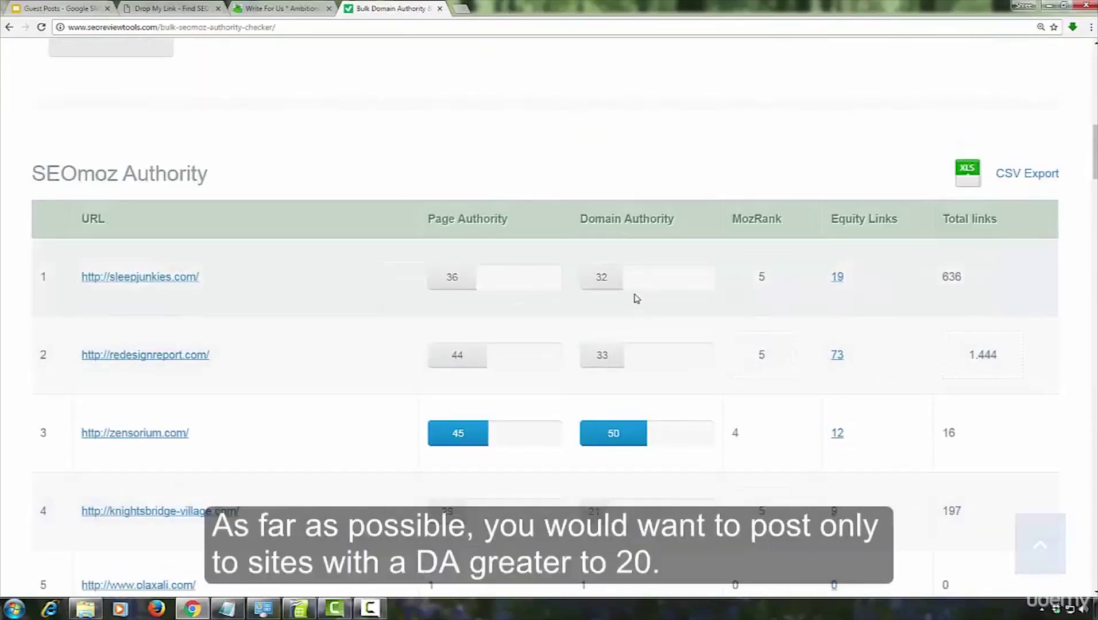
pyautogui.scroll(-2, 636, 298)
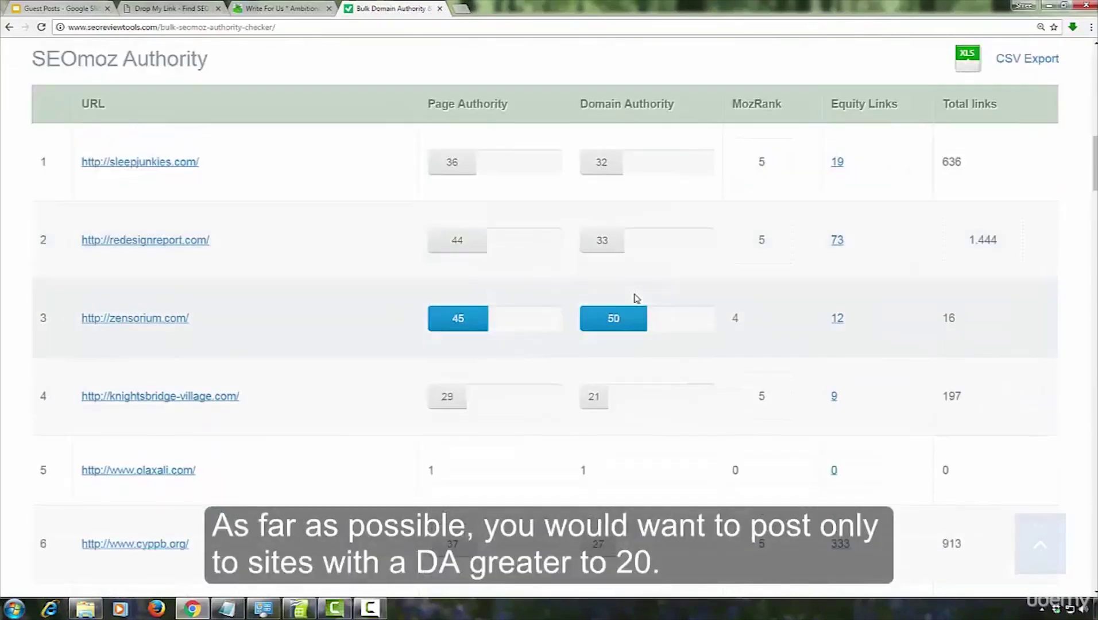
pyautogui.scroll(-1, 637, 298)
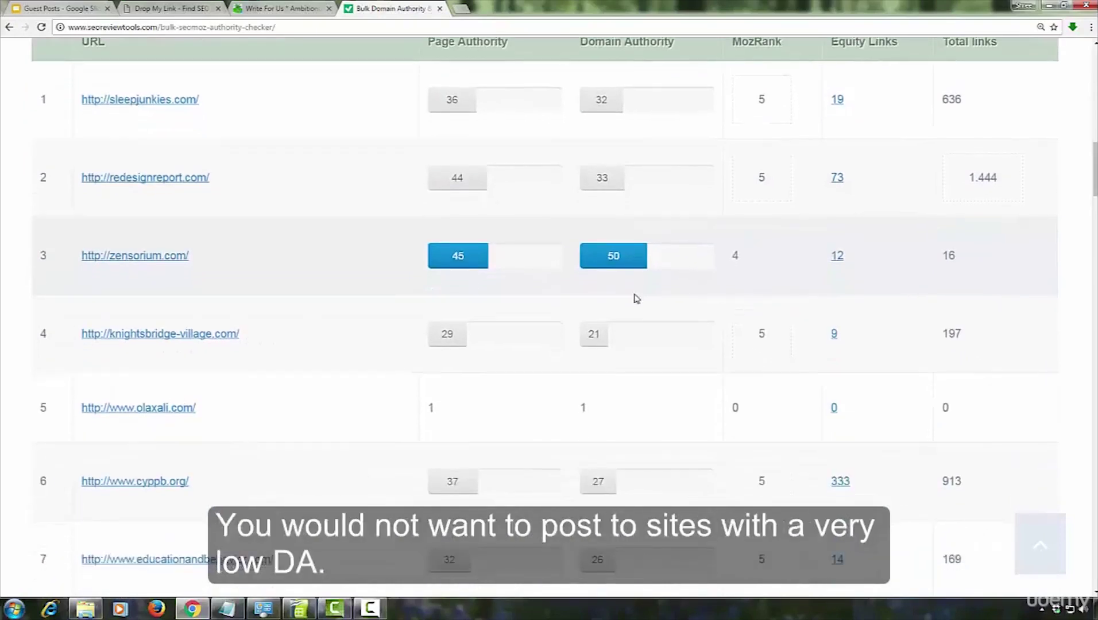
pyautogui.scroll(-1, 637, 298)
pyautogui.scroll(-2, 637, 298)
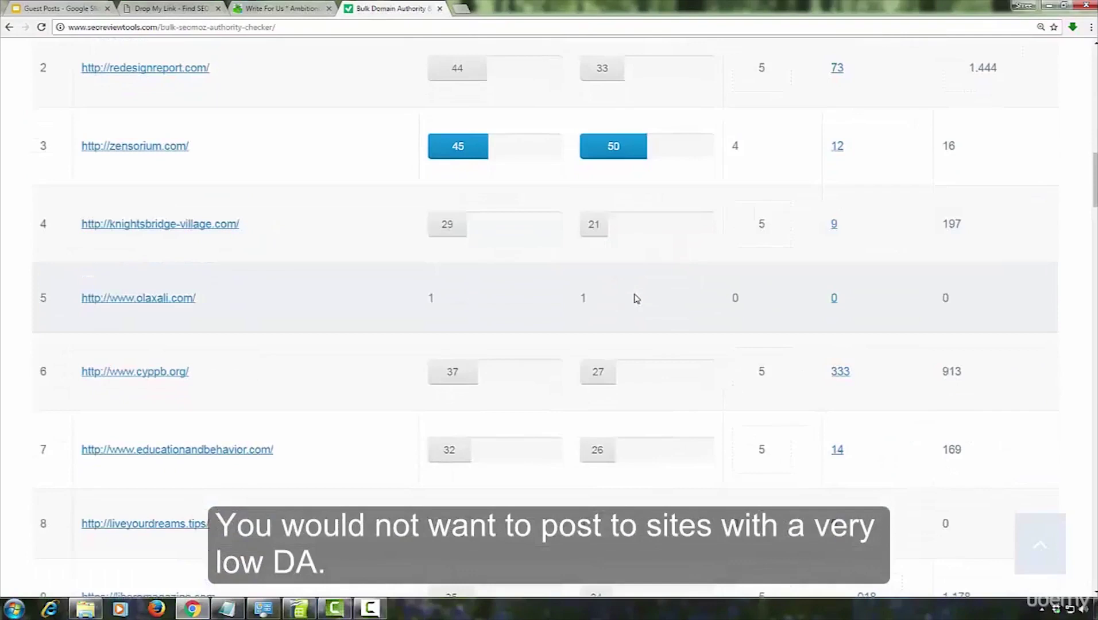
pyautogui.scroll(-2, 636, 298)
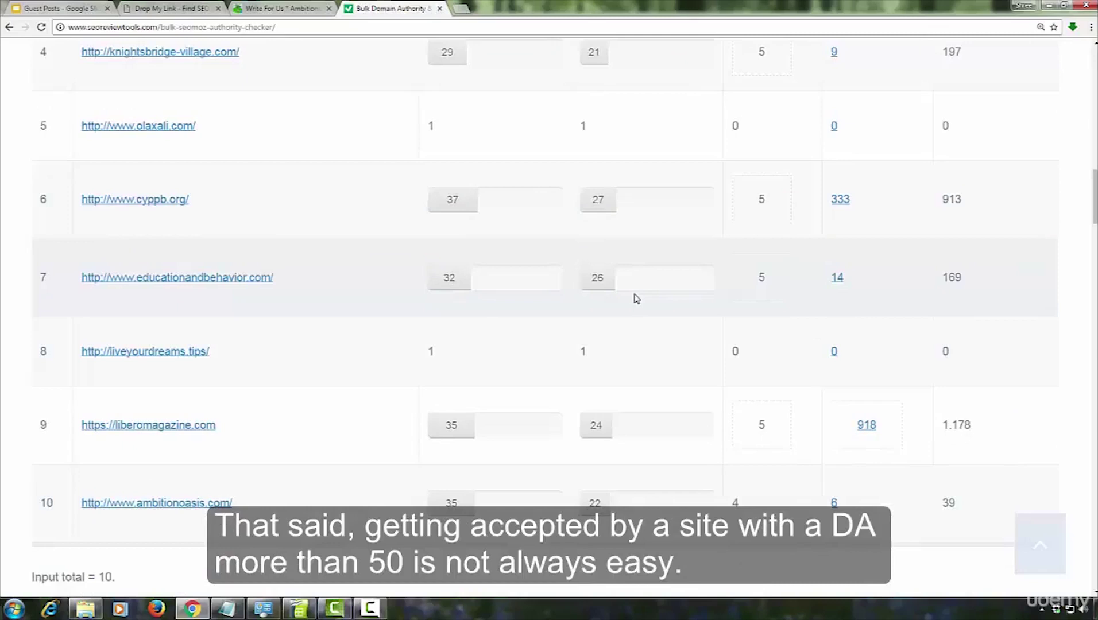
pyautogui.scroll(2, 636, 298)
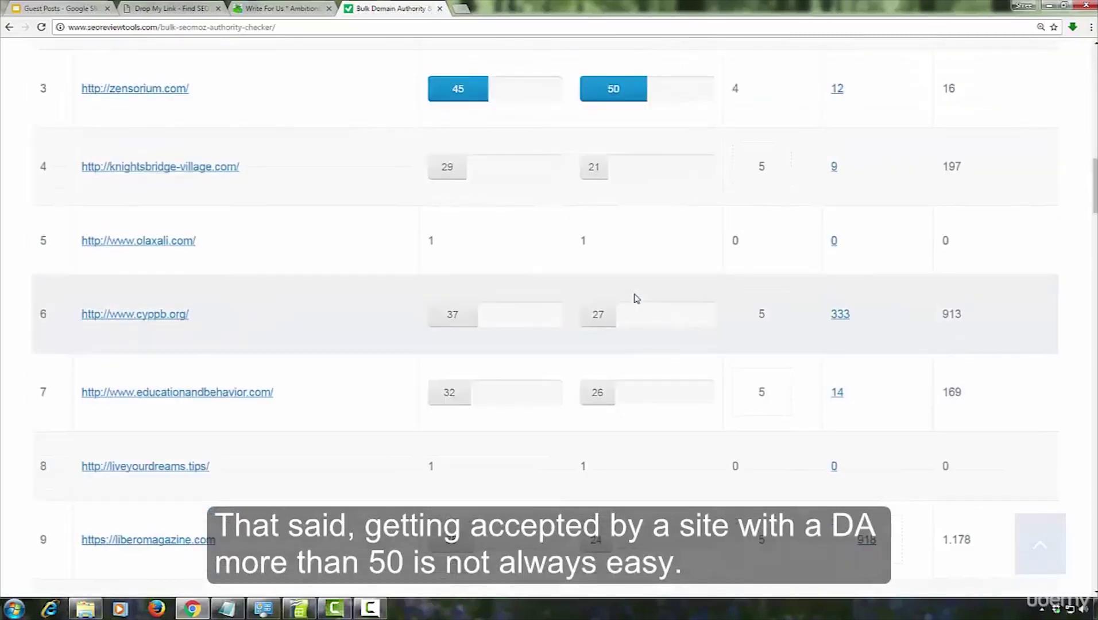
pyautogui.scroll(2, 636, 298)
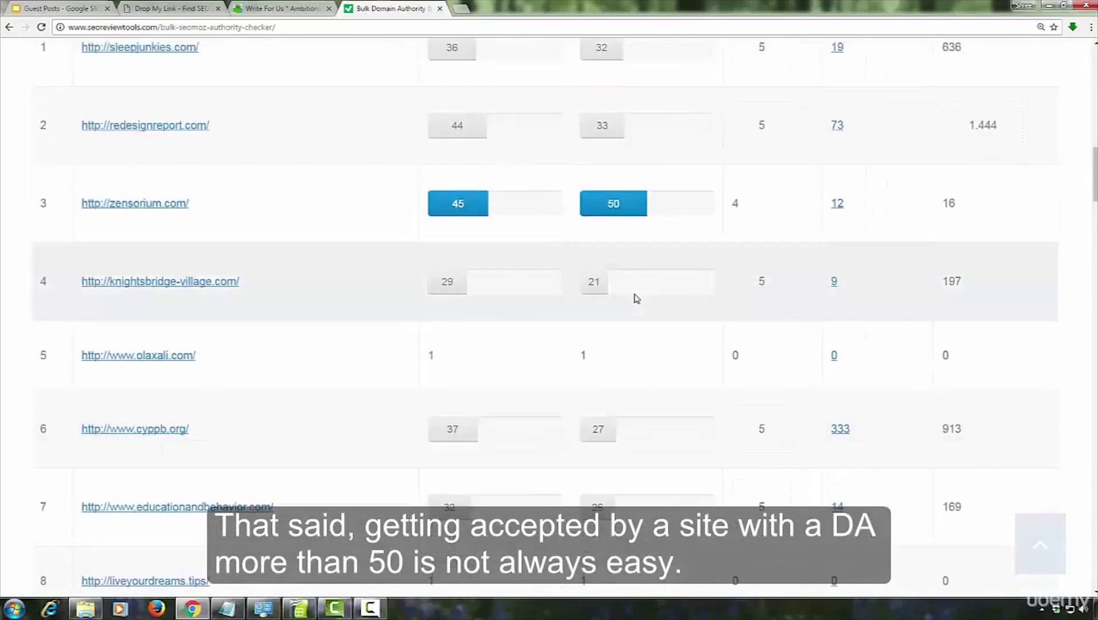
pyautogui.scroll(-5, 661, 257)
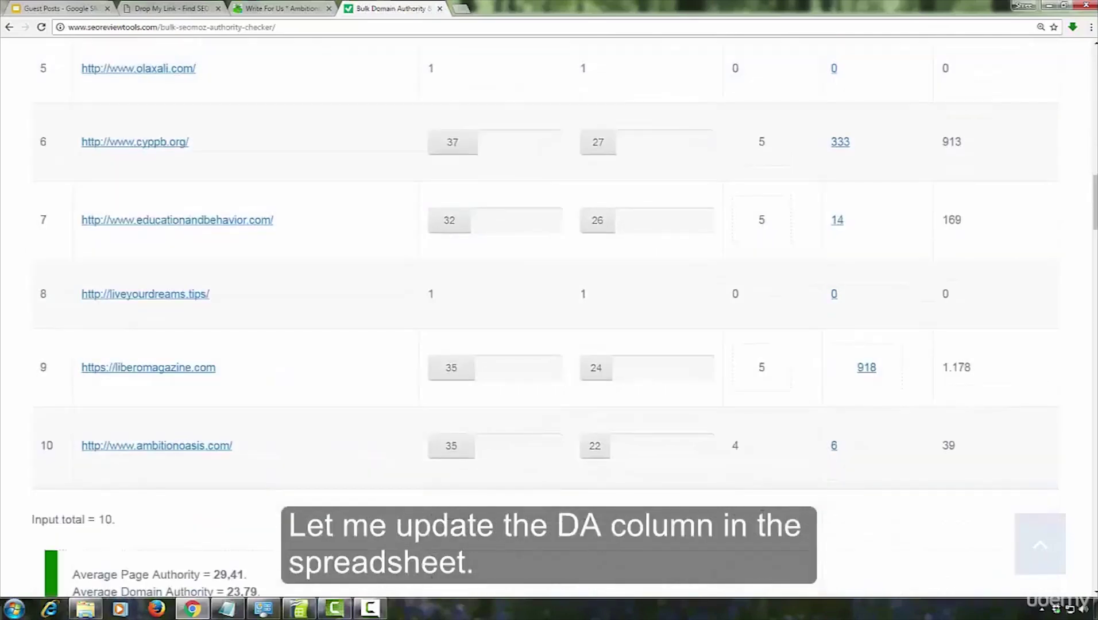